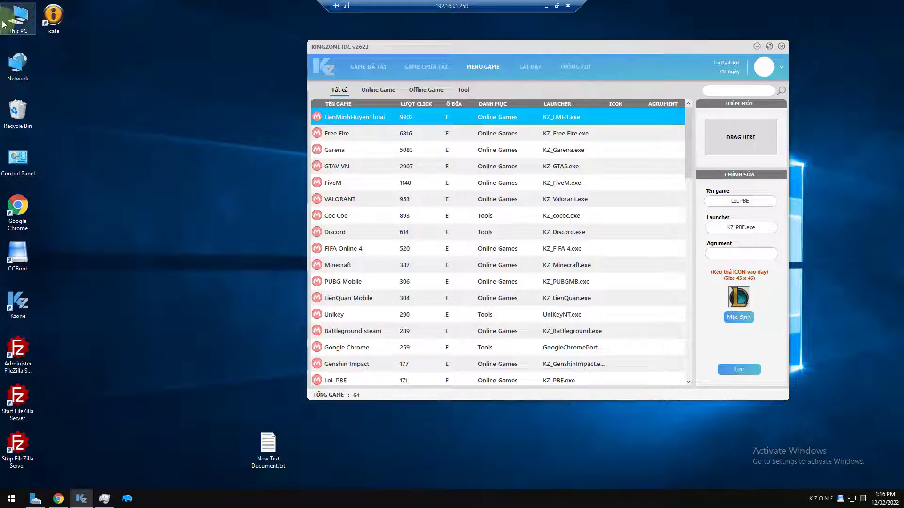
Browse to E:\Online Games\Steam and launch steam.exe
double_click(18, 19)
double_click(486, 136)
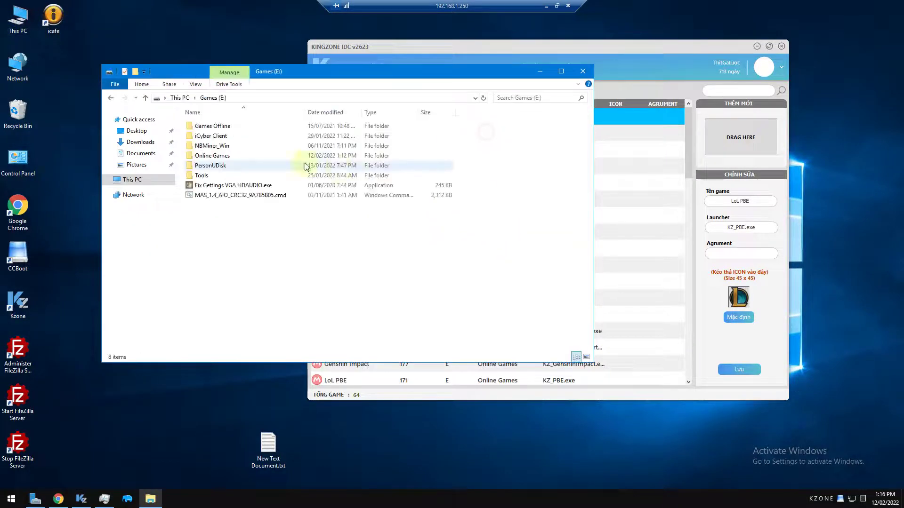
double_click(232, 146)
scroll(328, 172, "down", 7)
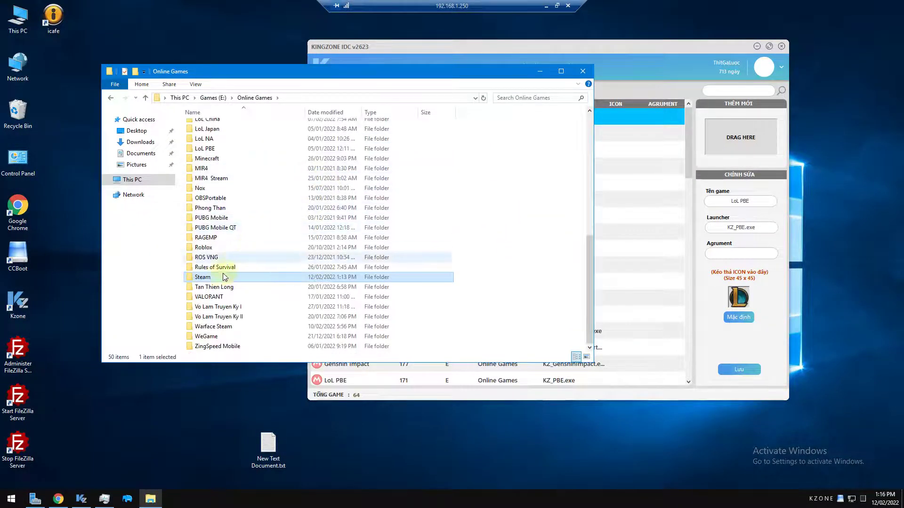
double_click(232, 277)
scroll(372, 236, "down", 10)
scroll(362, 242, "down", 6)
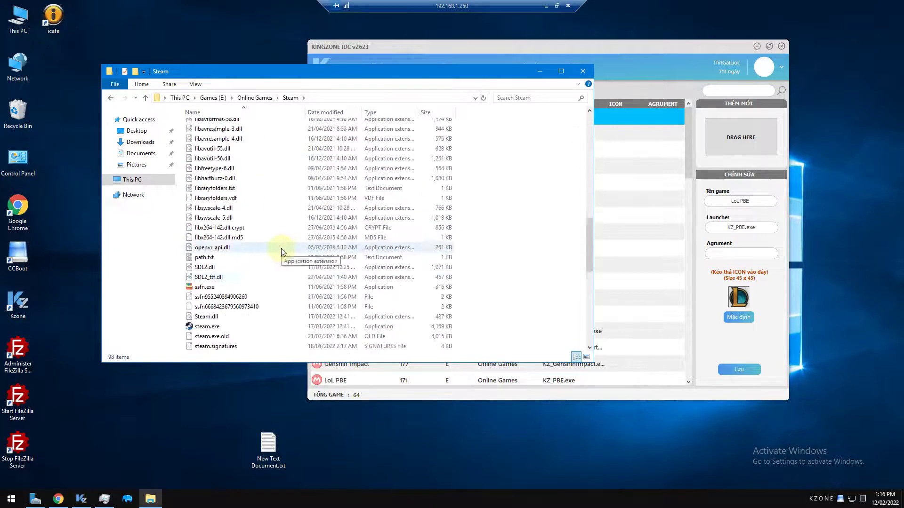
left_click(219, 297)
double_click(340, 301)
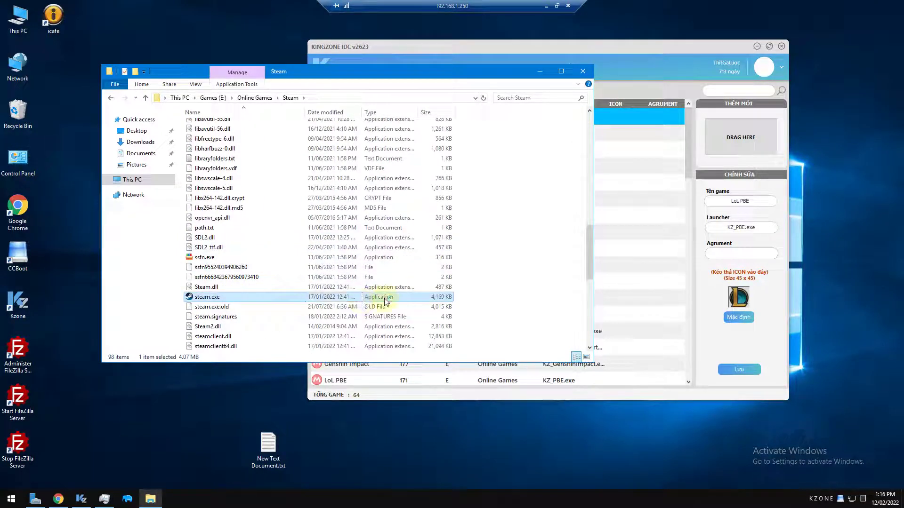
left_click_drag(354, 72, 456, 77)
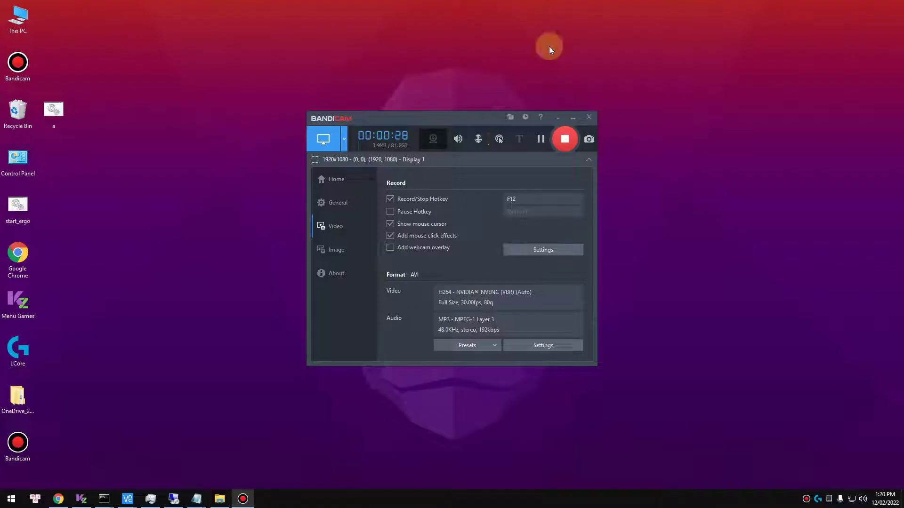
Review the Huong Dan notes with the steam.exe start command, then return to the remote session
mouse_move(197, 498)
left_click(557, 459)
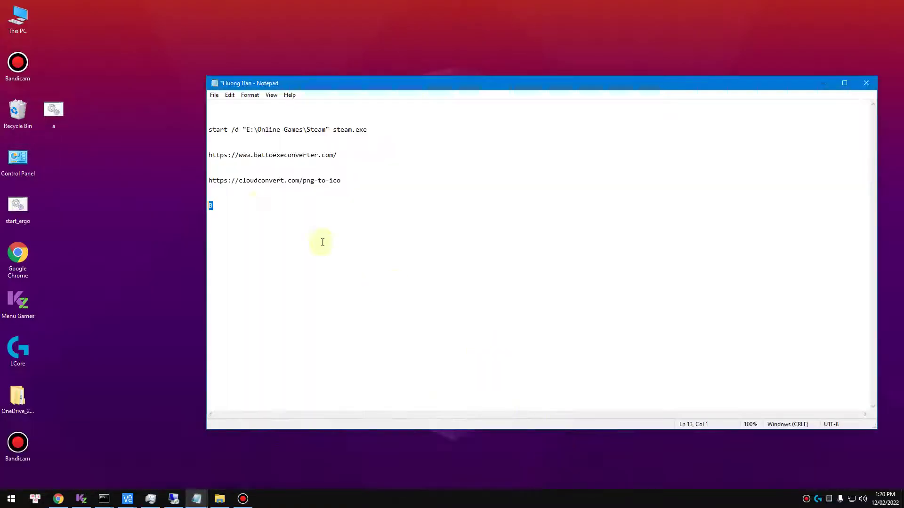
key("shift+Up")
left_click(220, 206)
mouse_move(173, 497)
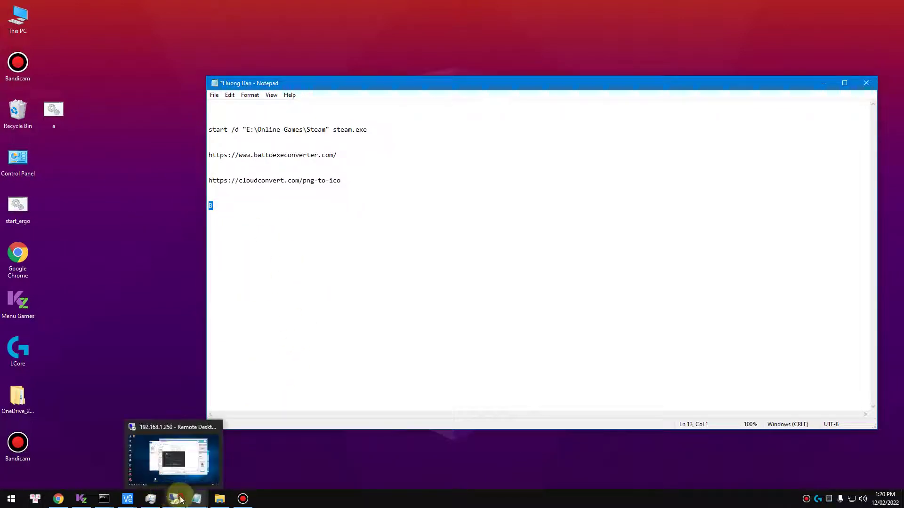
left_click(177, 453)
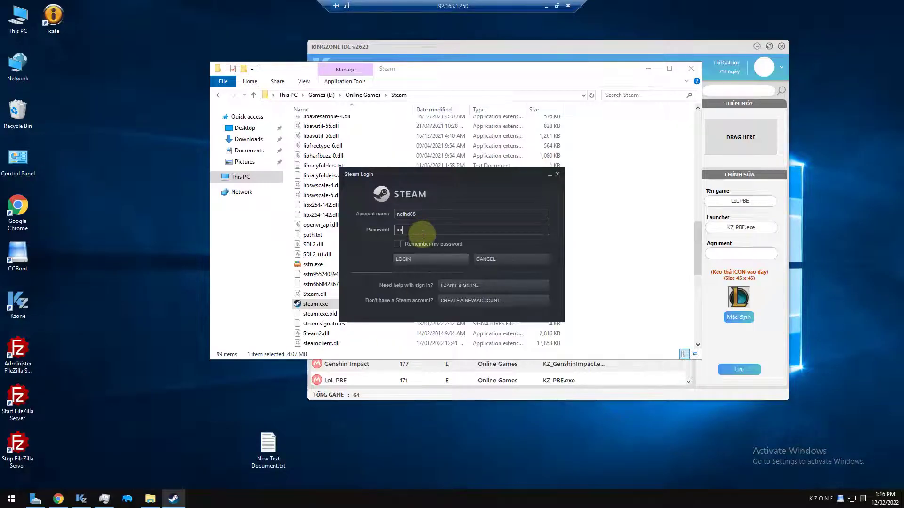
Sign in to Steam, dismiss the news popup, and search the library for 'dota'
key("Return")
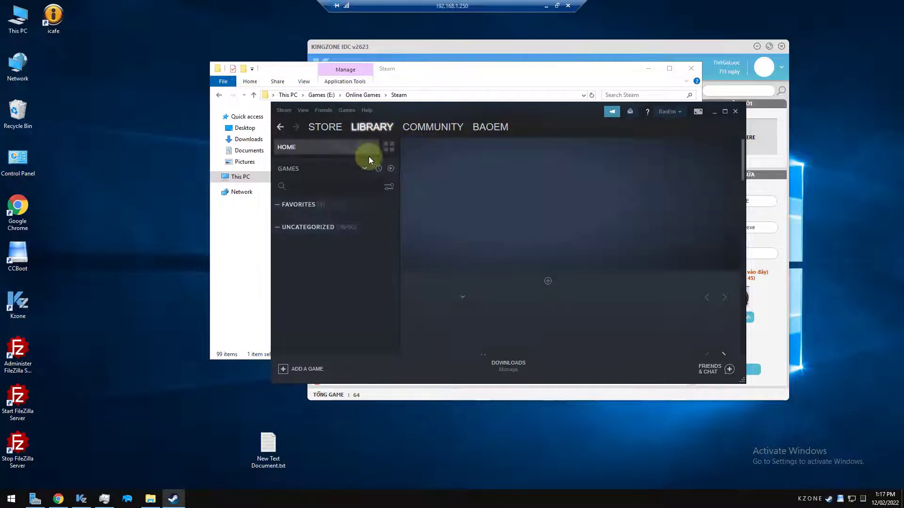
left_click(579, 420)
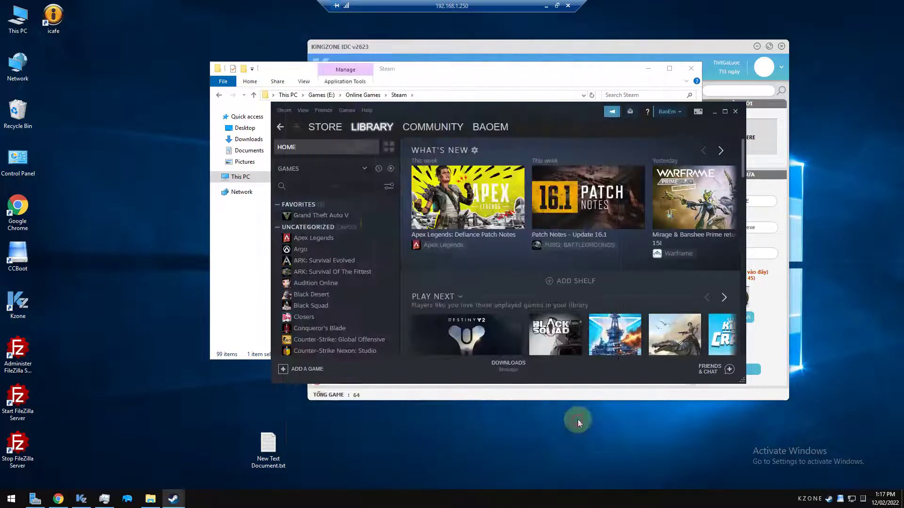
left_click(337, 186)
type("dota")
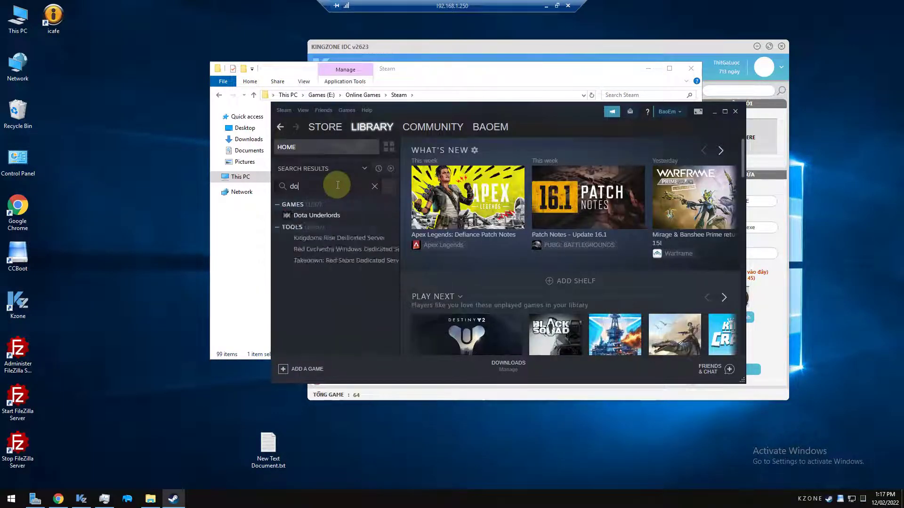
Install Dota Underlords locally instead of streaming and open the downloads page
left_click(335, 219)
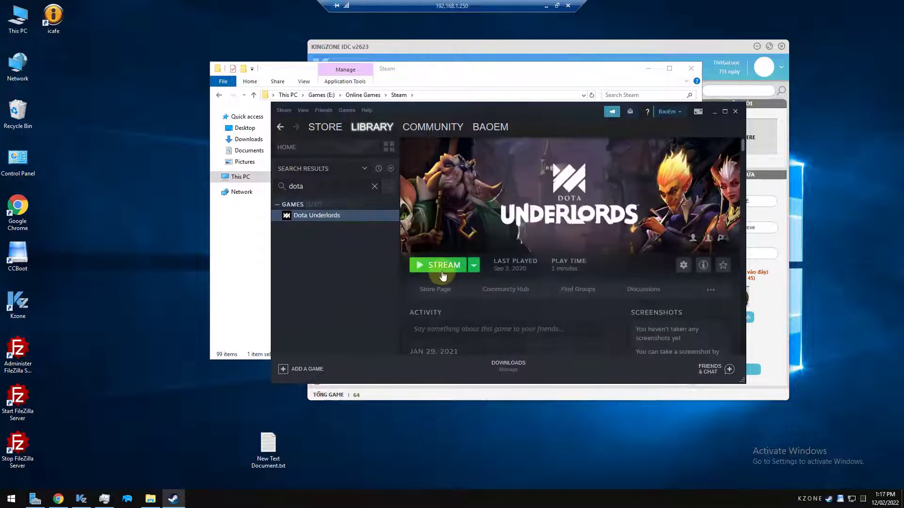
left_click(476, 267)
left_click(485, 284)
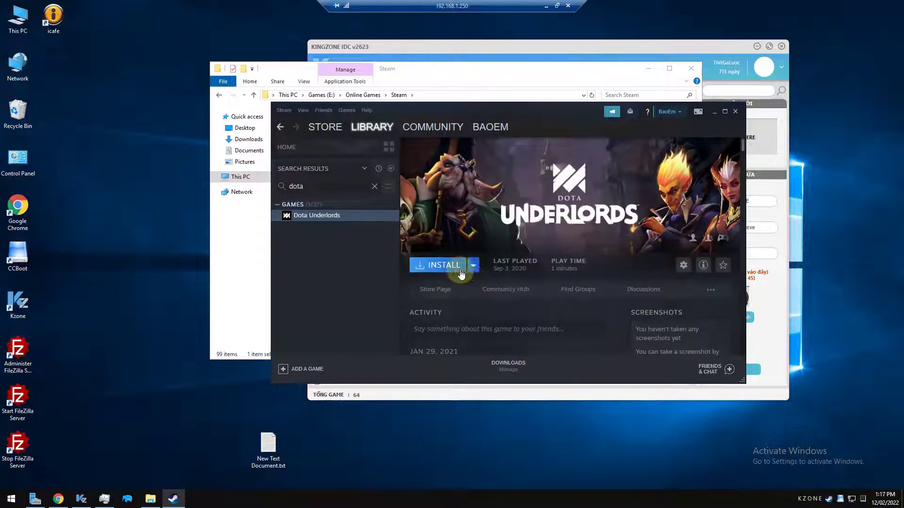
left_click(461, 274)
left_click(484, 336)
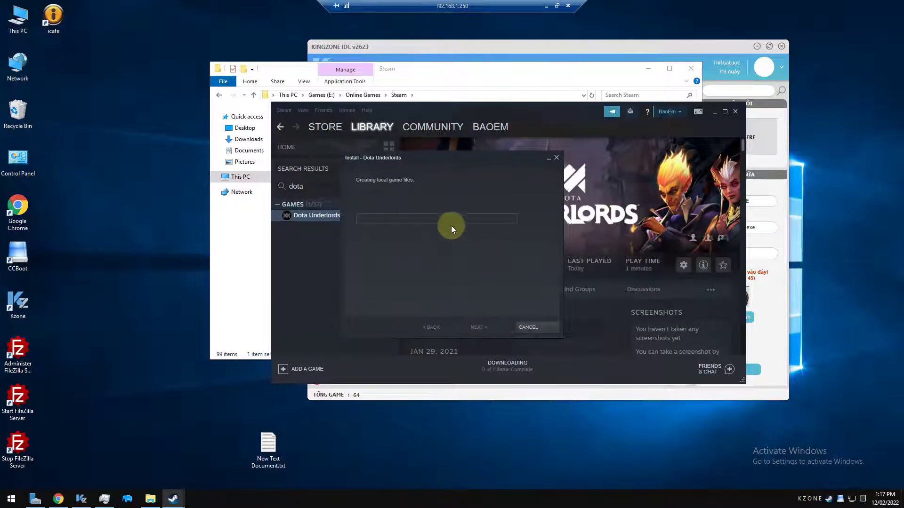
left_click_drag(446, 159, 542, 147)
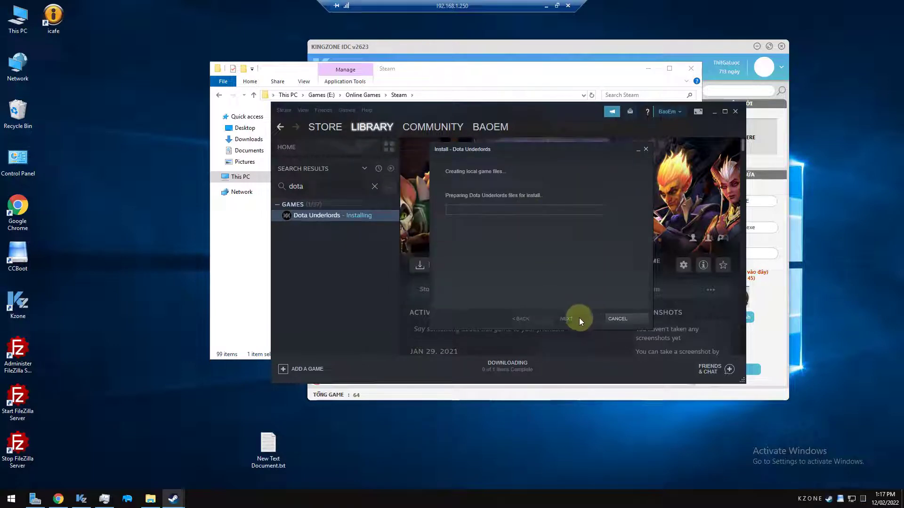
left_click(507, 366)
left_click(174, 500)
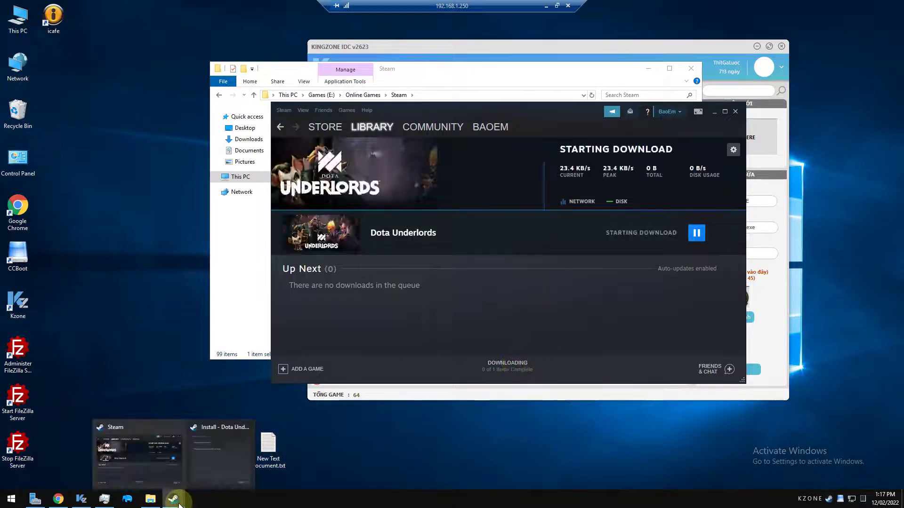
Cancel the stalled Dota Underlords install dialog
left_click(220, 458)
left_click_drag(524, 148, 269, 92)
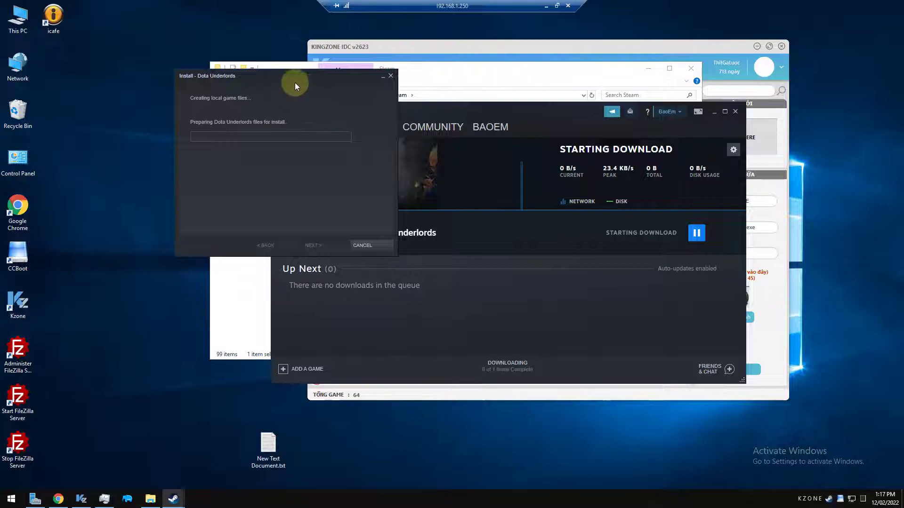
left_click_drag(295, 81, 434, 117)
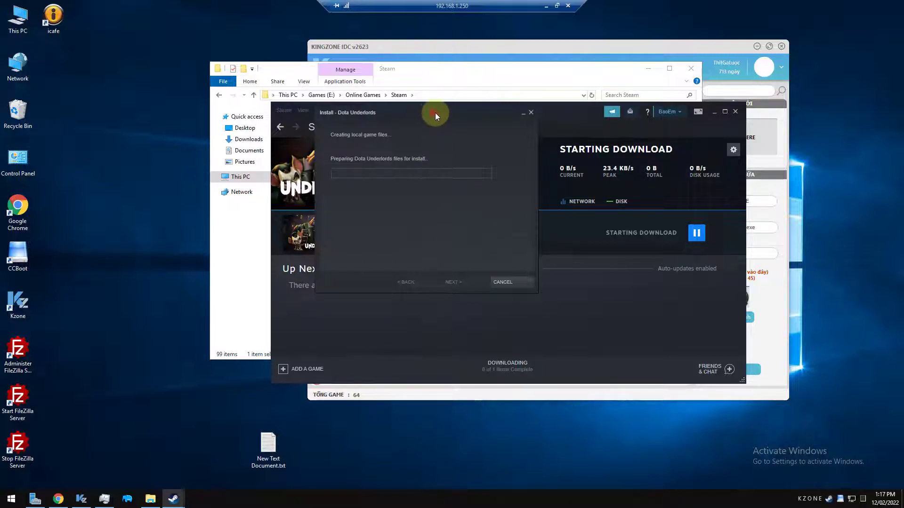
left_click_drag(434, 112, 455, 116)
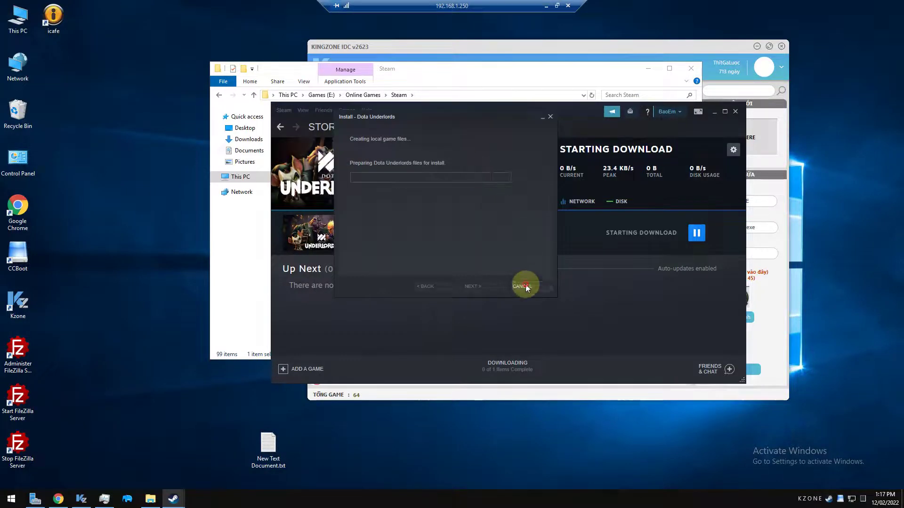
left_click(523, 286)
Search 'dota' again and reinstall Dota Underlords, finishing setup so the download starts
left_click(325, 186)
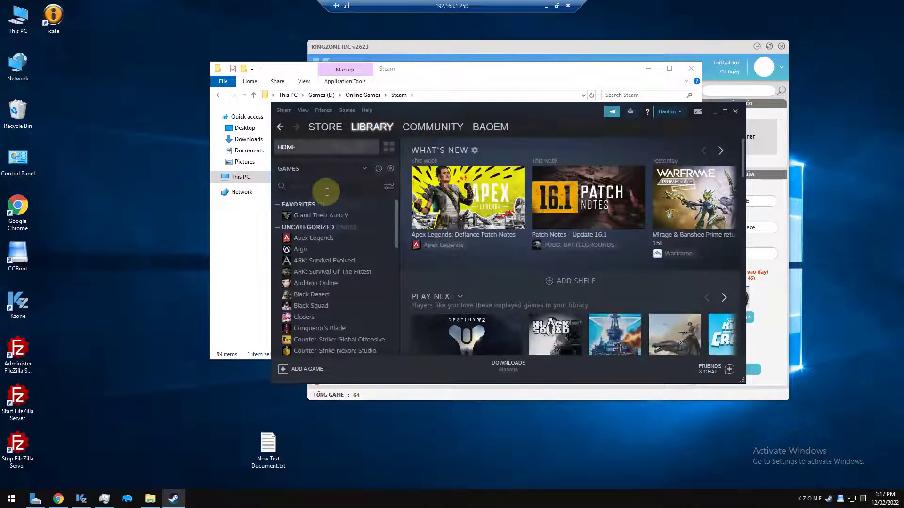
type("dota")
left_click(326, 211)
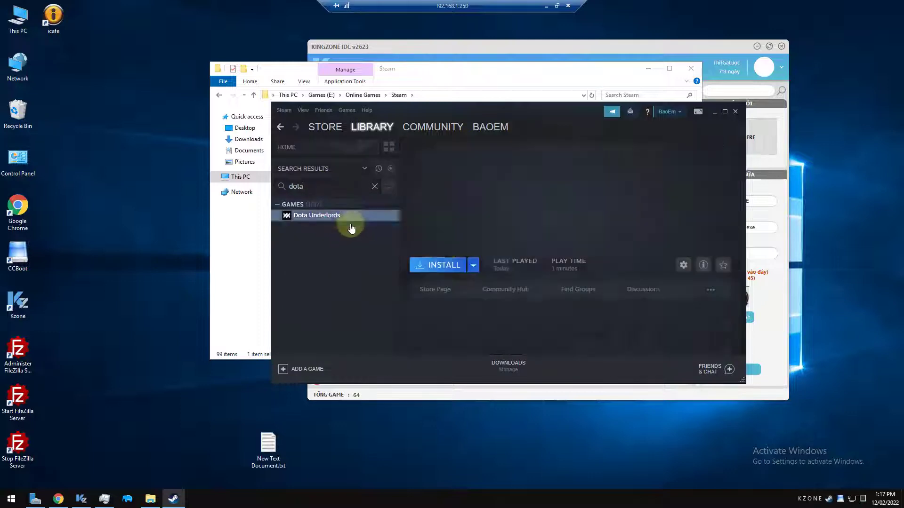
left_click(433, 262)
left_click(496, 327)
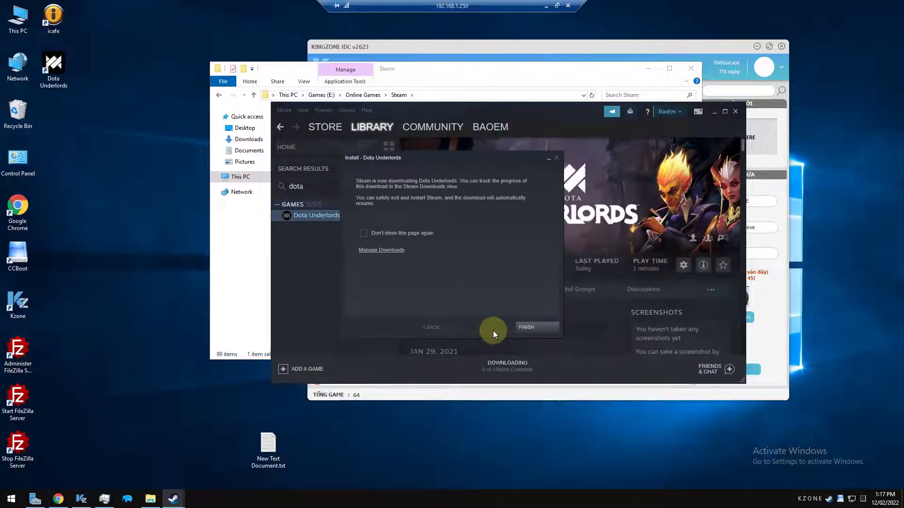
left_click(518, 328)
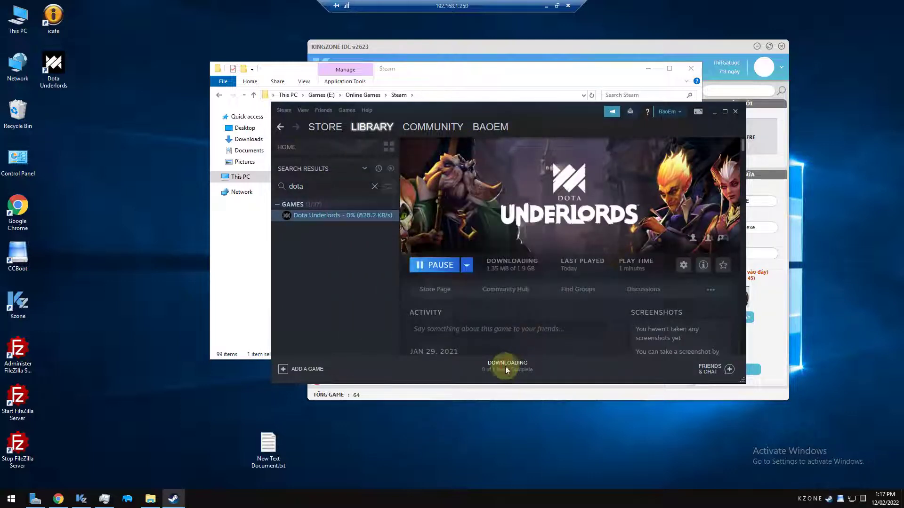
left_click(506, 367)
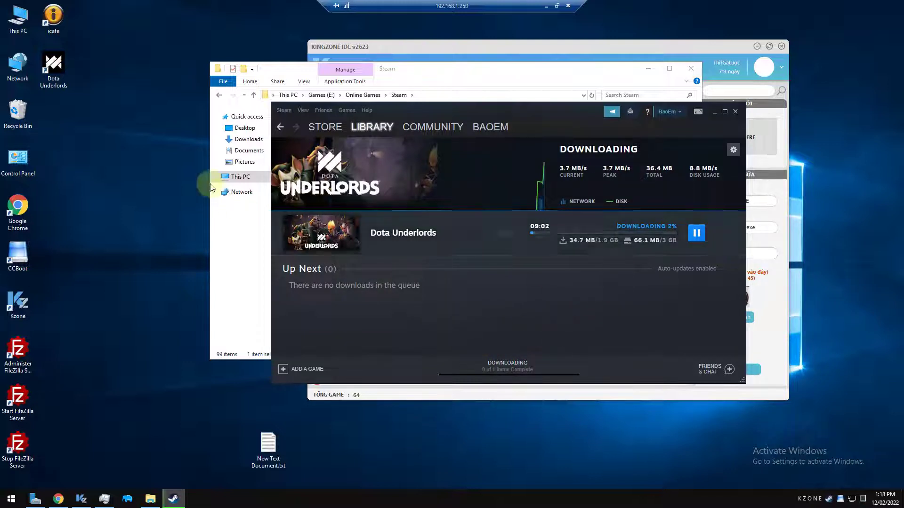
Check the Dota Underlords download progress and copy the desktop shortcut's name 'Dota Underlords'
left_click(155, 148)
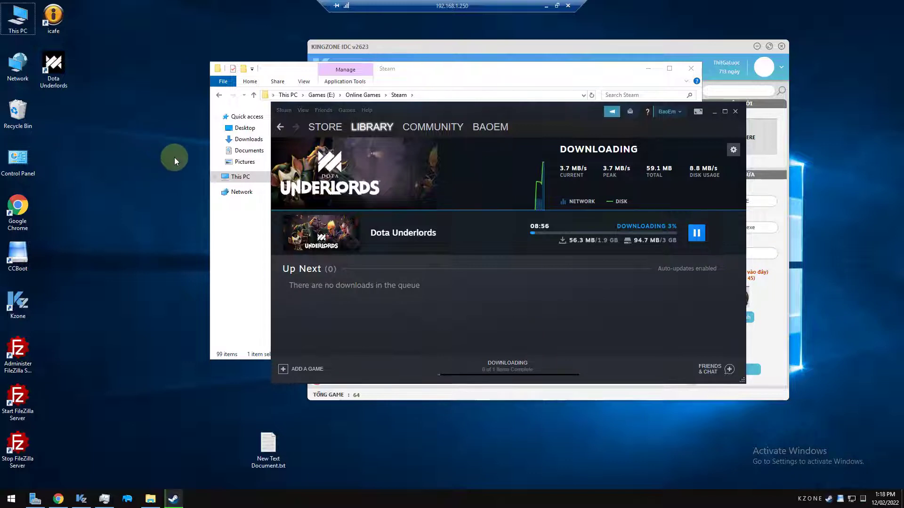
left_click(66, 87)
left_click(54, 84)
key("ctrl+c")
right_click(45, 75)
left_click(80, 117)
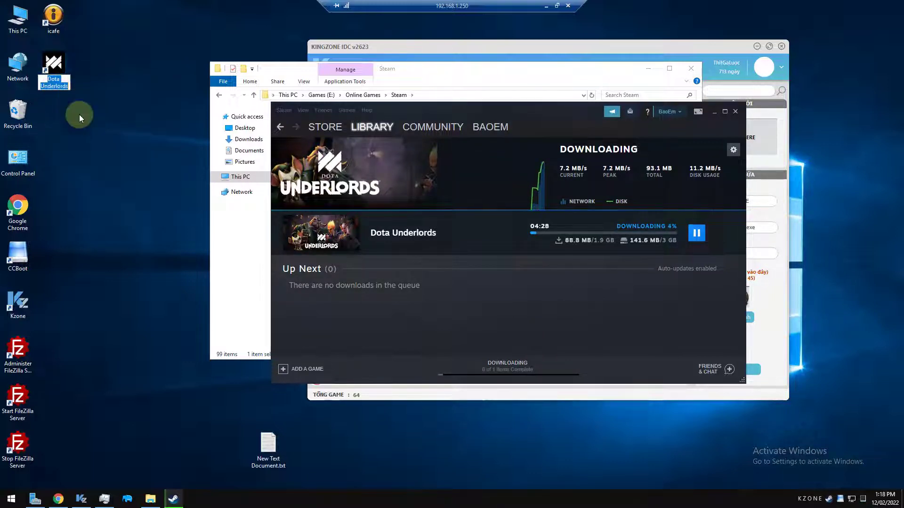
right_click(59, 88)
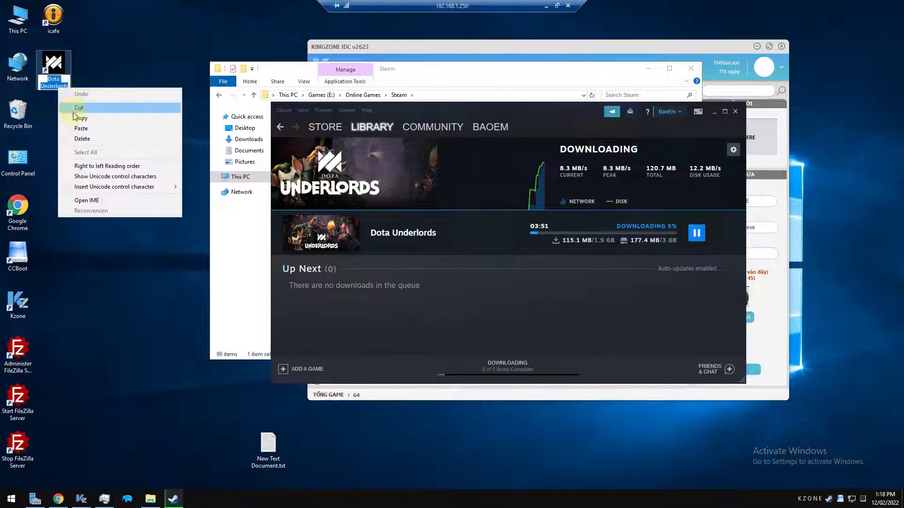
left_click(75, 118)
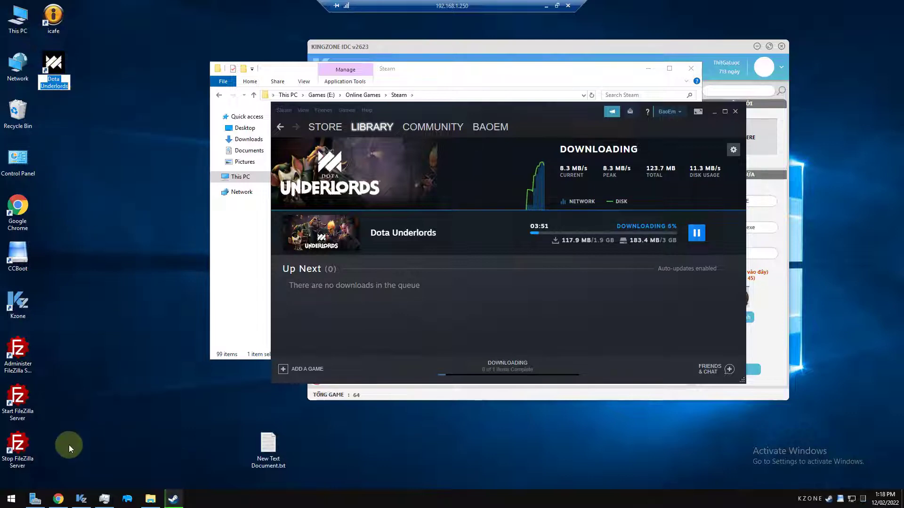
left_click(150, 499)
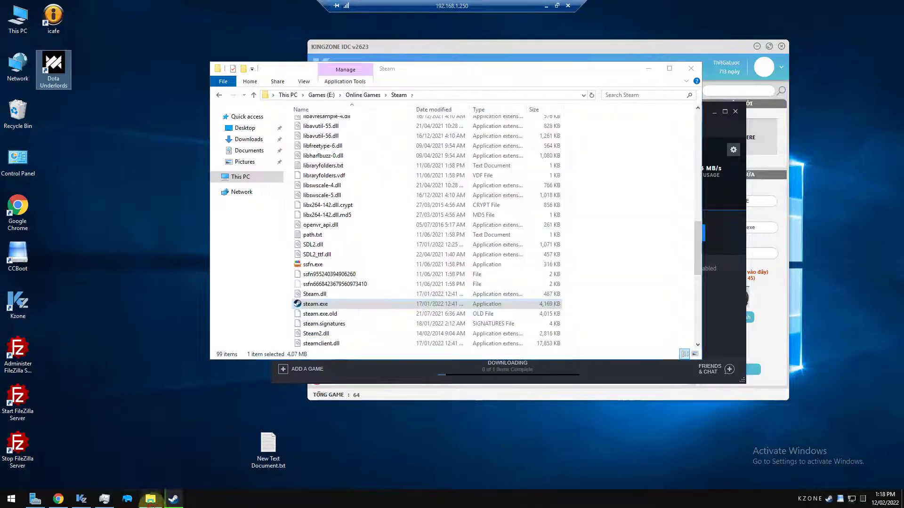
Place an Online Games folder shortcut on the desktop
left_click(370, 95)
left_click(450, 94)
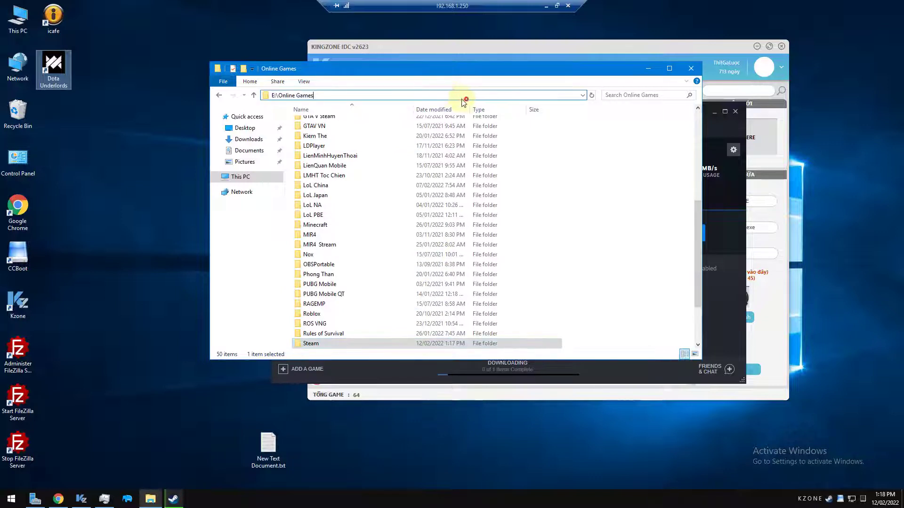
left_click_drag(265, 95, 164, 121)
Create a new 'Dota Underlords' folder in Online Games and open it
right_click(610, 216)
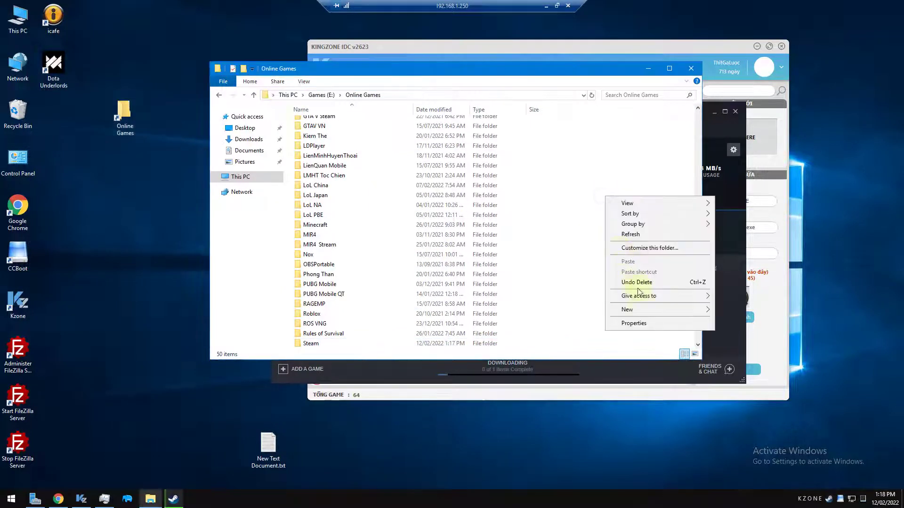
mouse_move(642, 310)
left_click(719, 310)
key("ctrl+v")
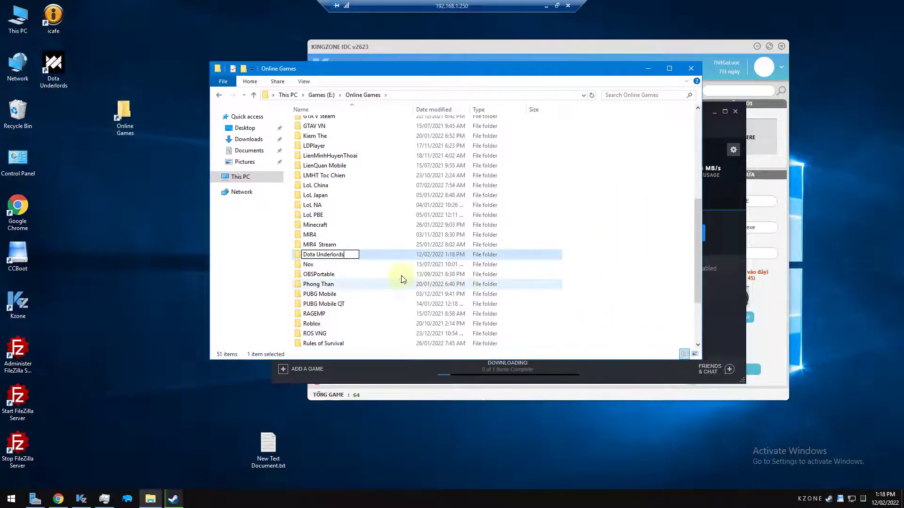
left_click(375, 257)
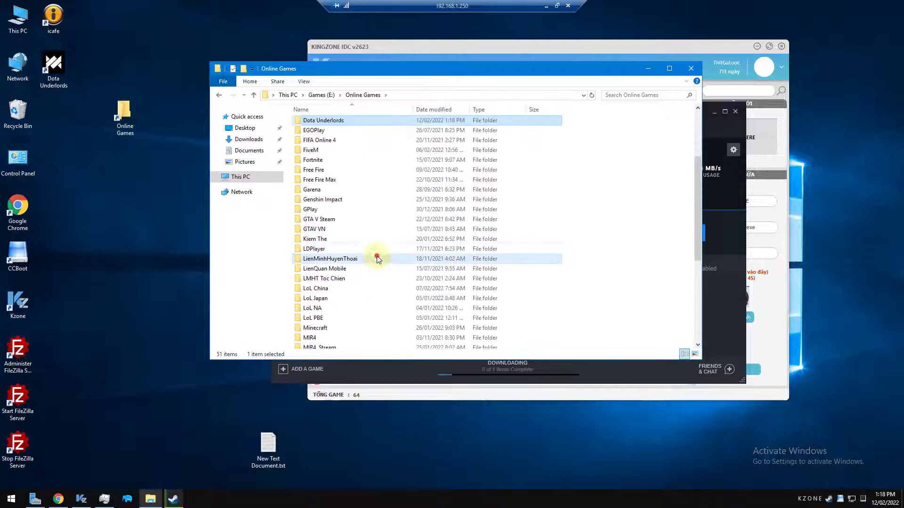
double_click(343, 121)
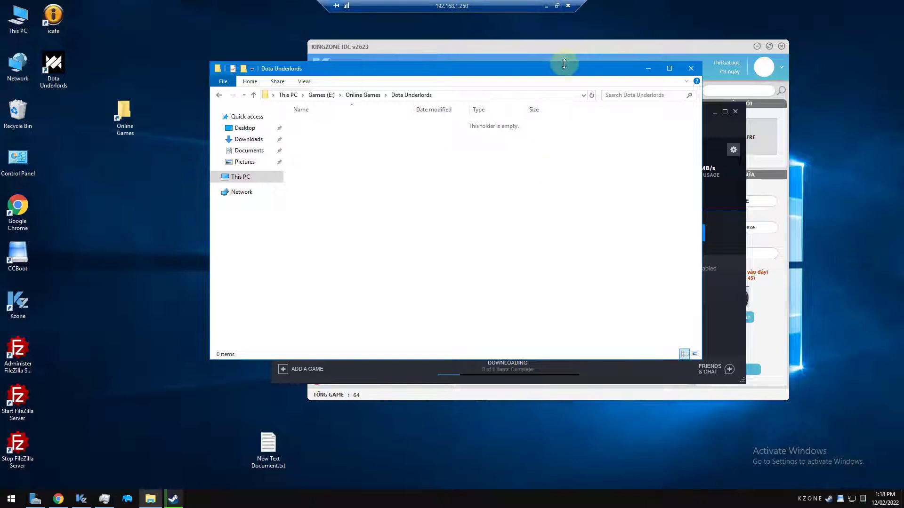
left_click_drag(563, 66, 448, 86)
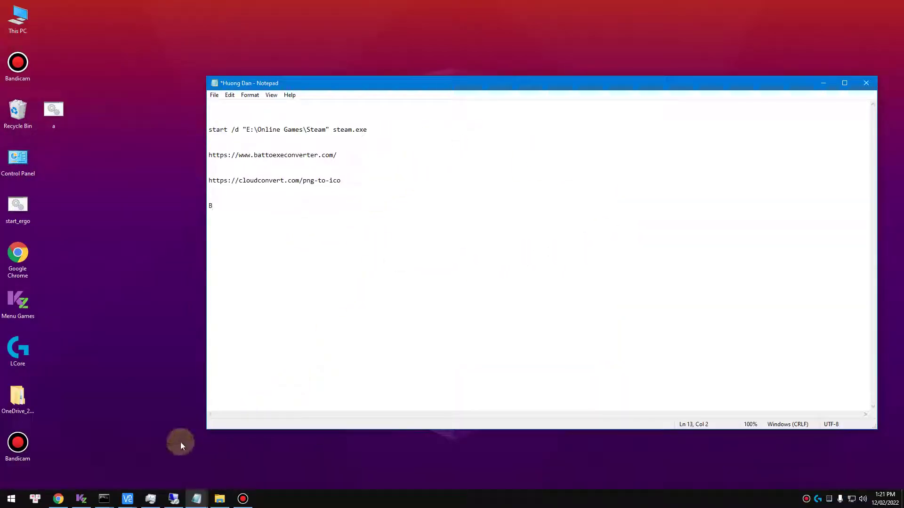
Copy the battoexeconverter.com address from the Notepad notes
mouse_move(61, 498)
left_click(363, 158)
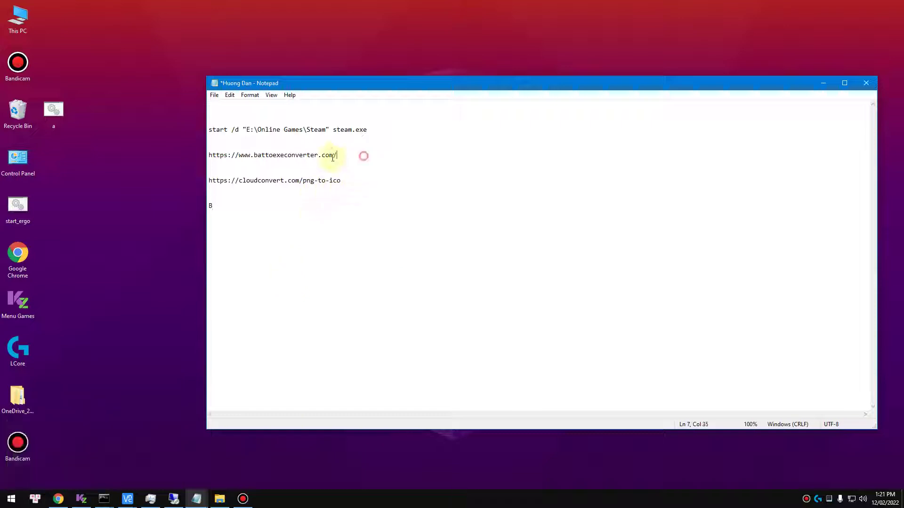
left_click_drag(337, 156, 204, 155)
right_click(248, 154)
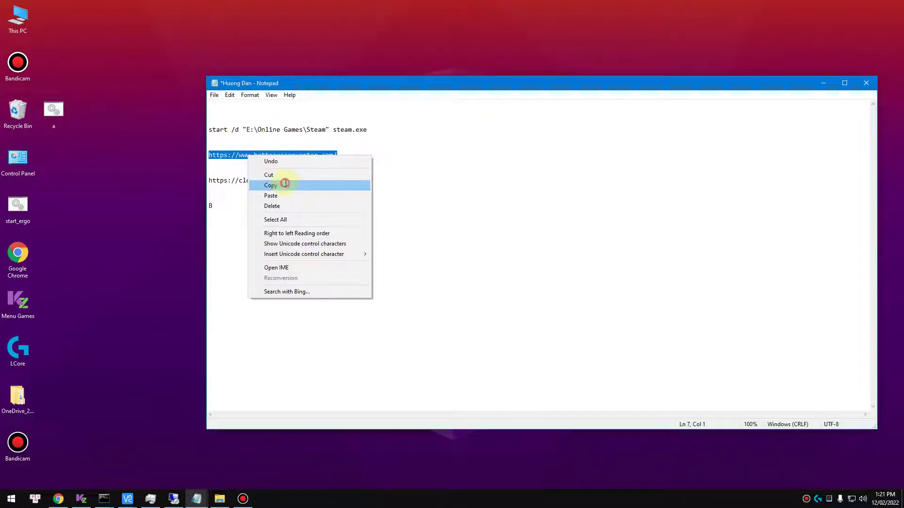
left_click(284, 184)
On the Advanced BAT to EXE Converter page in Chrome, close extra tabs and start the free download
left_click(58, 498)
left_click(280, 6)
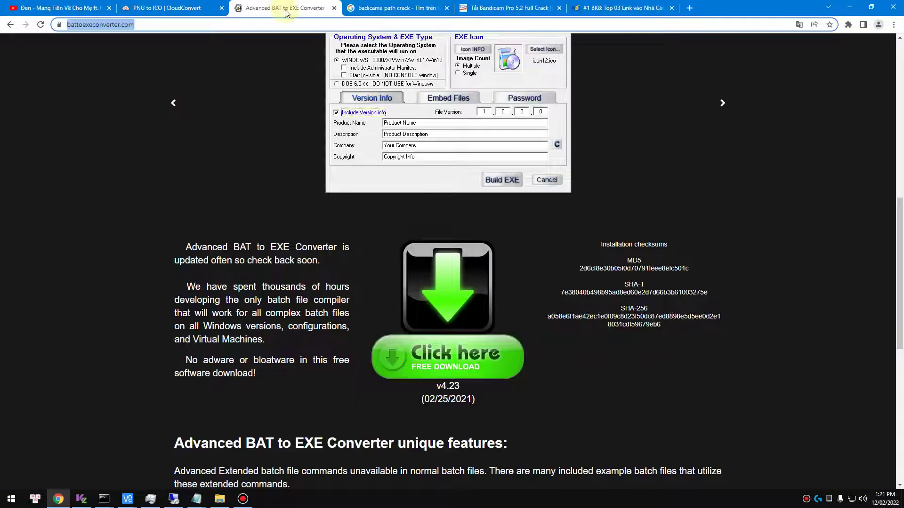
left_click(445, 8)
left_click(445, 8)
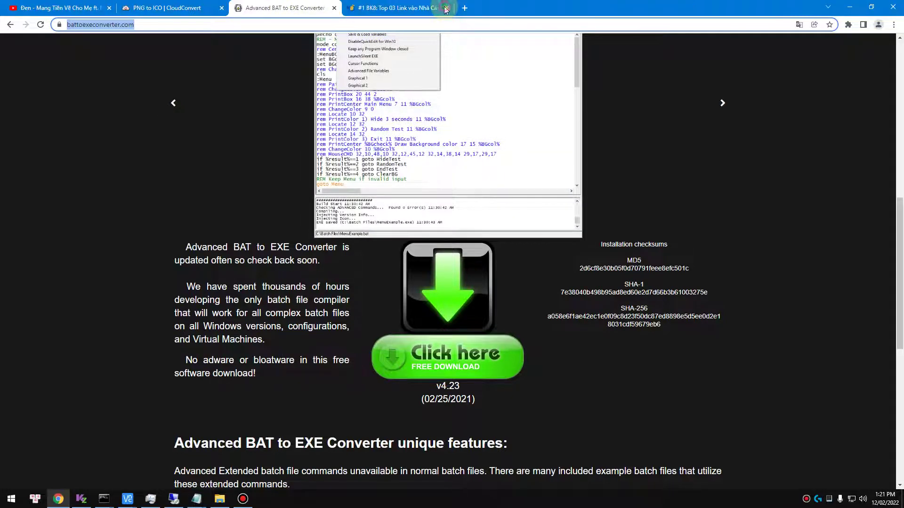
left_click(445, 8)
left_click(227, 146)
scroll(475, 275, "up", 1)
scroll(474, 275, "down", 3)
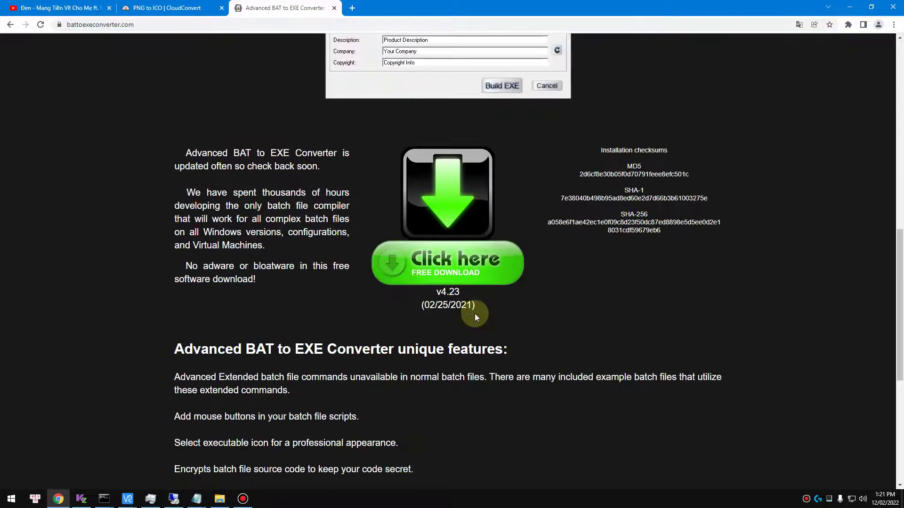
left_click(465, 276)
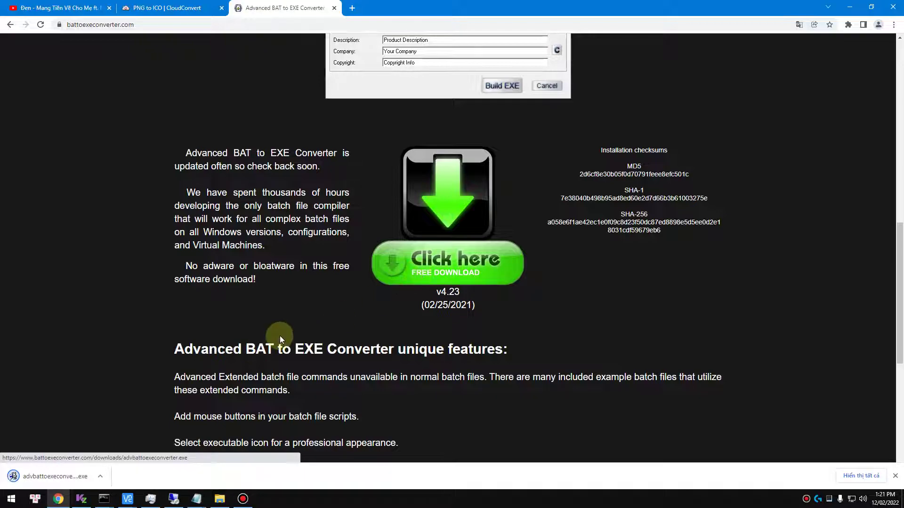
Run the downloaded installer, accept the license, and install Advanced BAT to EXE Converter v4.23
left_click(29, 488)
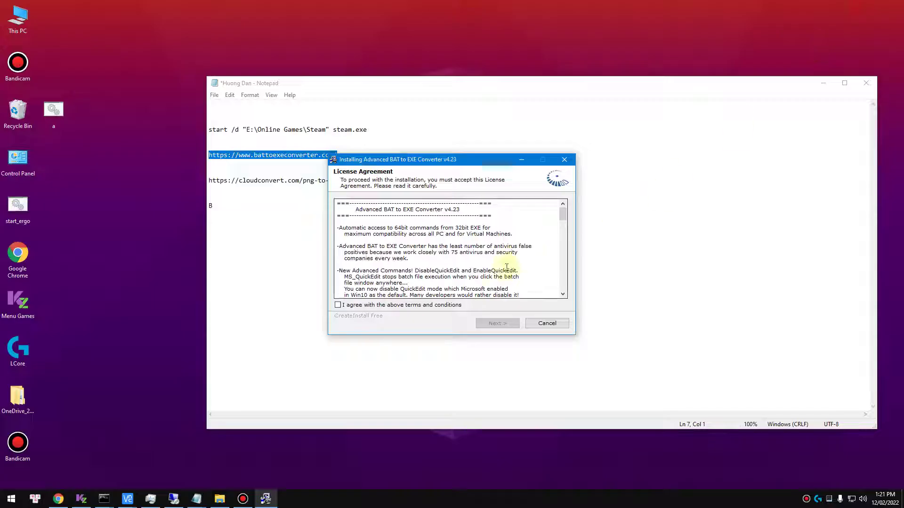
left_click(420, 306)
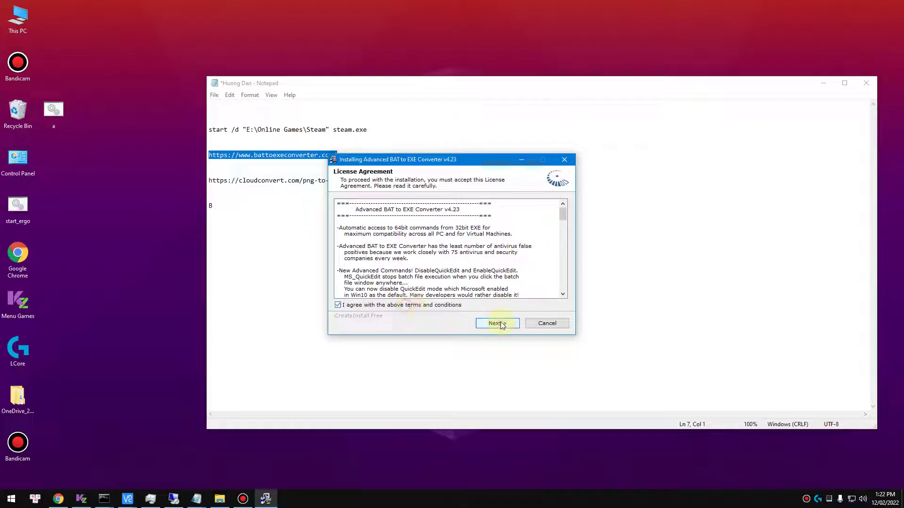
left_click(497, 323)
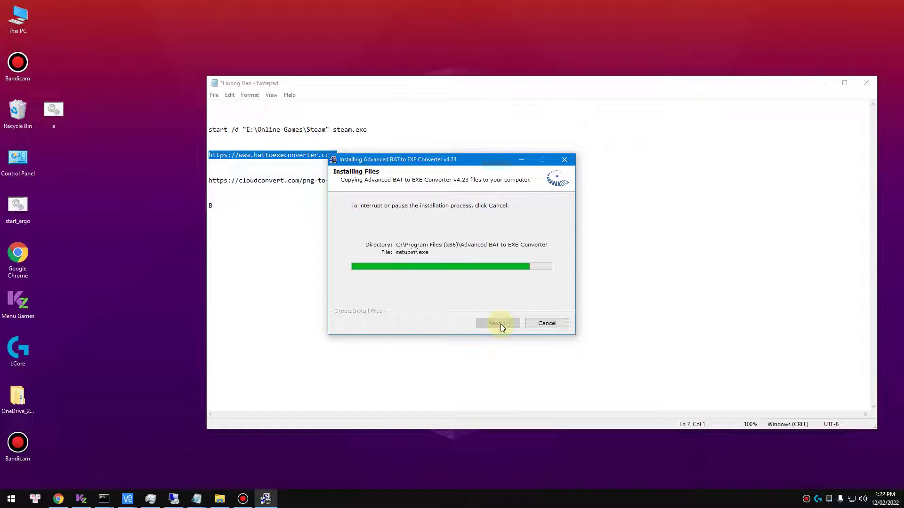
left_click(357, 330)
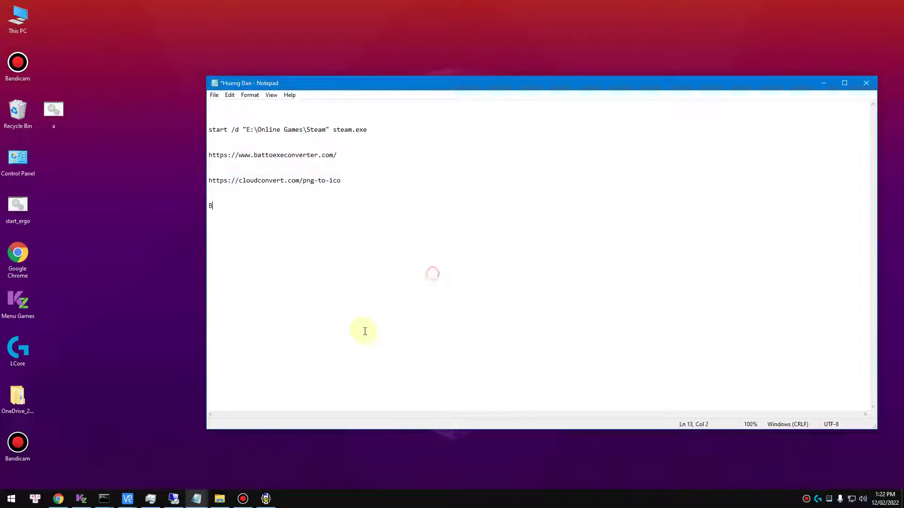
Launch Advanced BAT to EXE Converter v4.23 from the Start menu
key("super")
left_click(101, 306)
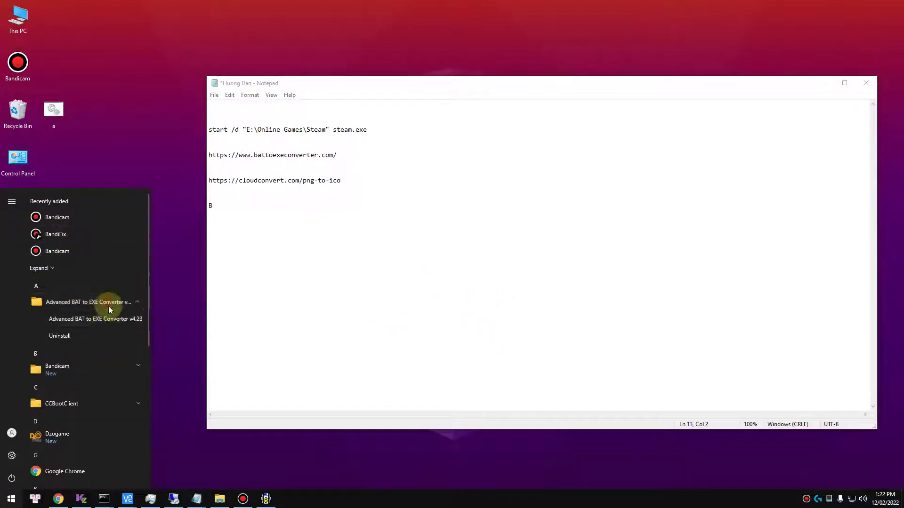
left_click(115, 320)
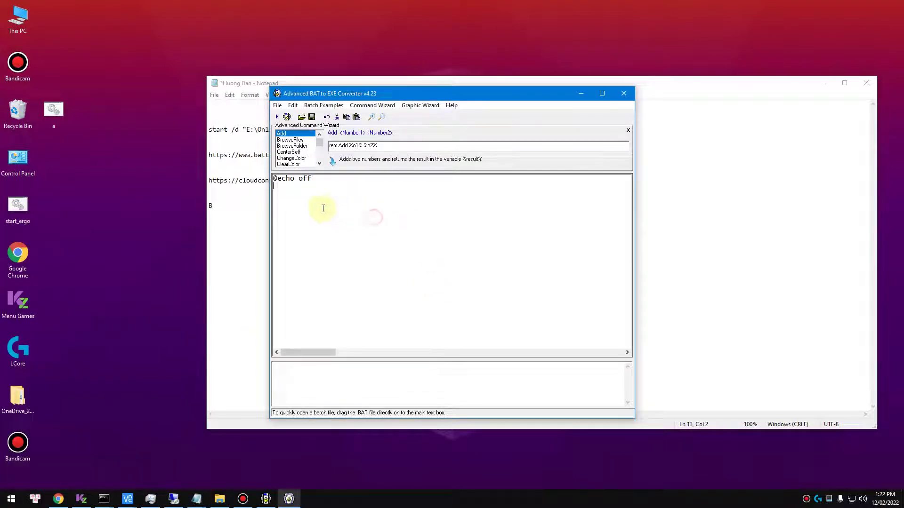
left_click_drag(476, 93, 735, 93)
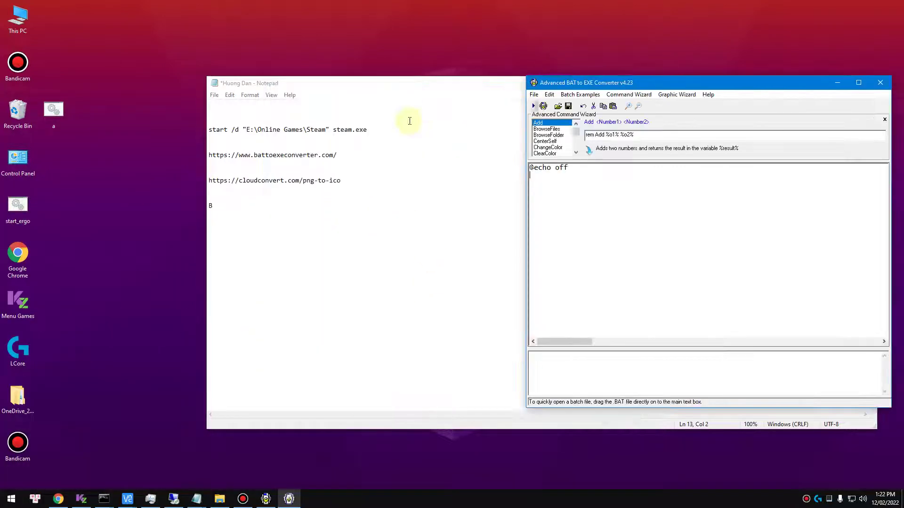
left_click(384, 127)
left_click_drag(219, 134, 208, 126)
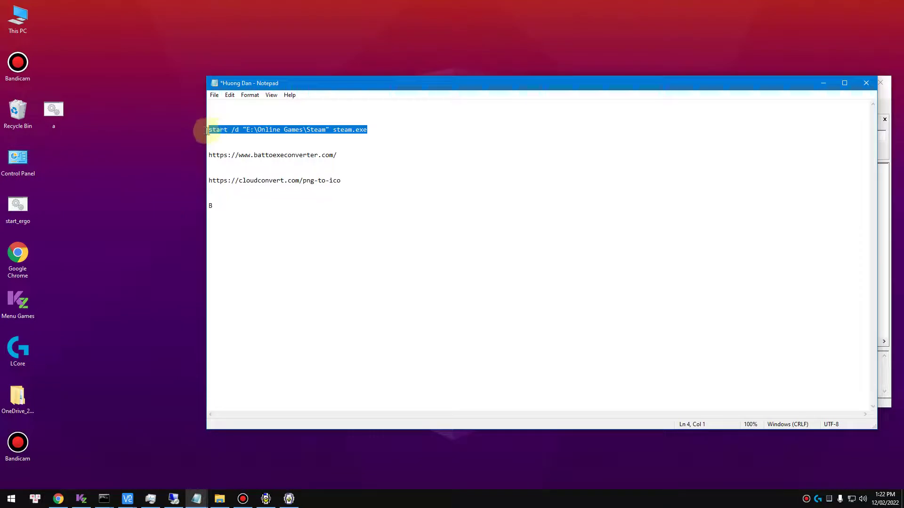
right_click(235, 126)
left_click(259, 155)
left_click(288, 499)
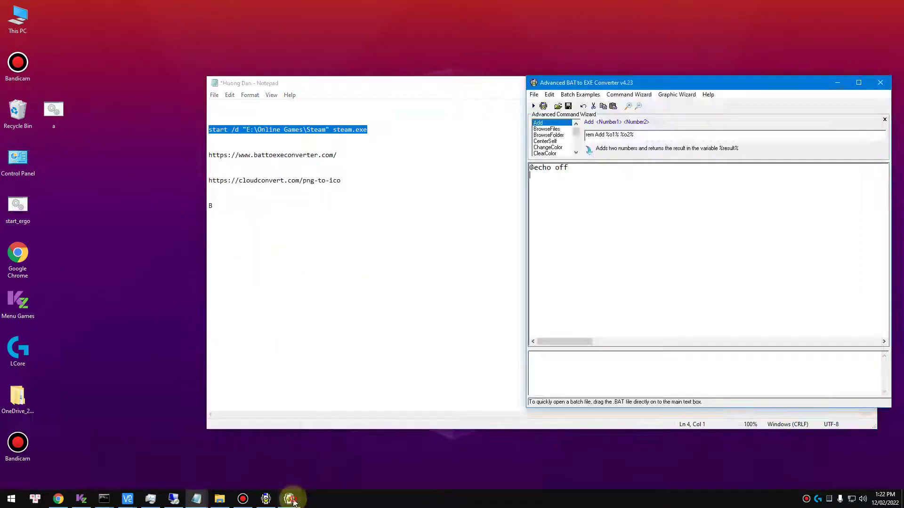
right_click(576, 225)
left_click(598, 252)
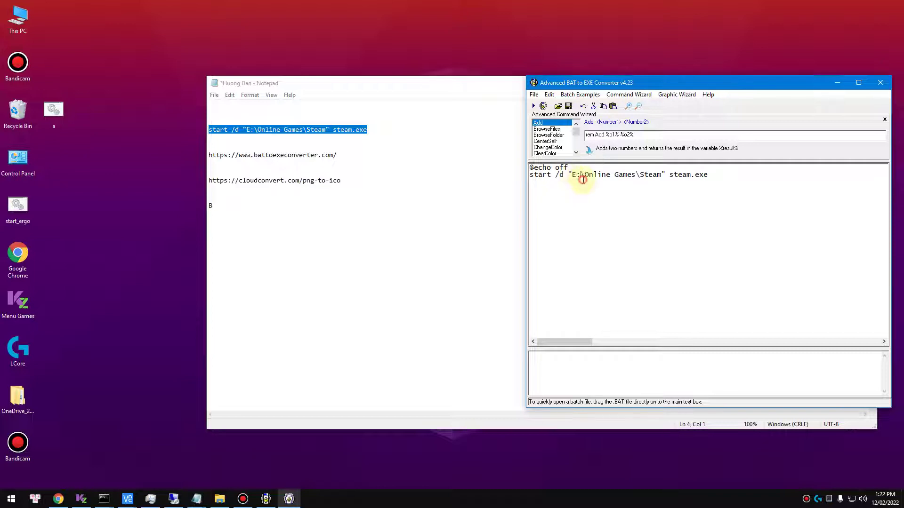
left_click_drag(593, 175, 655, 176)
left_click(655, 175)
Choose Build EXE from the File menu to bring up the EXE options
left_click_drag(650, 85, 451, 85)
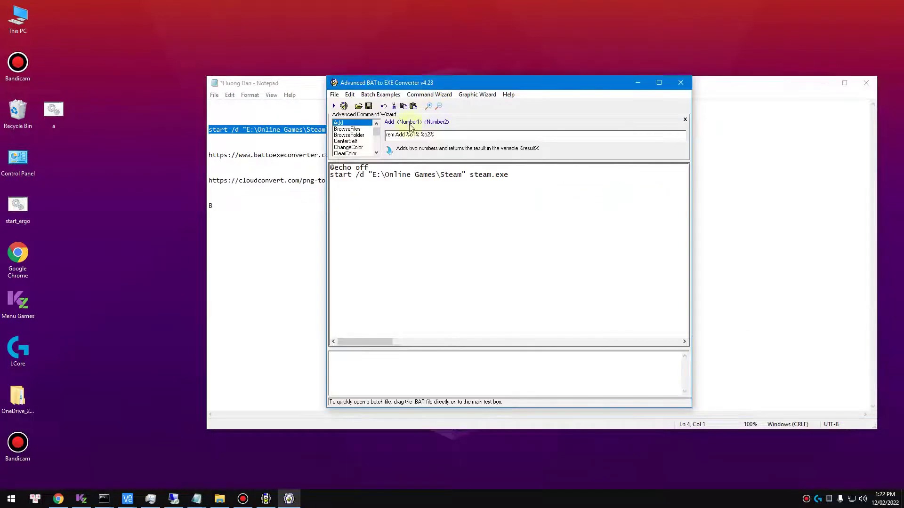
left_click(416, 220)
left_click(335, 95)
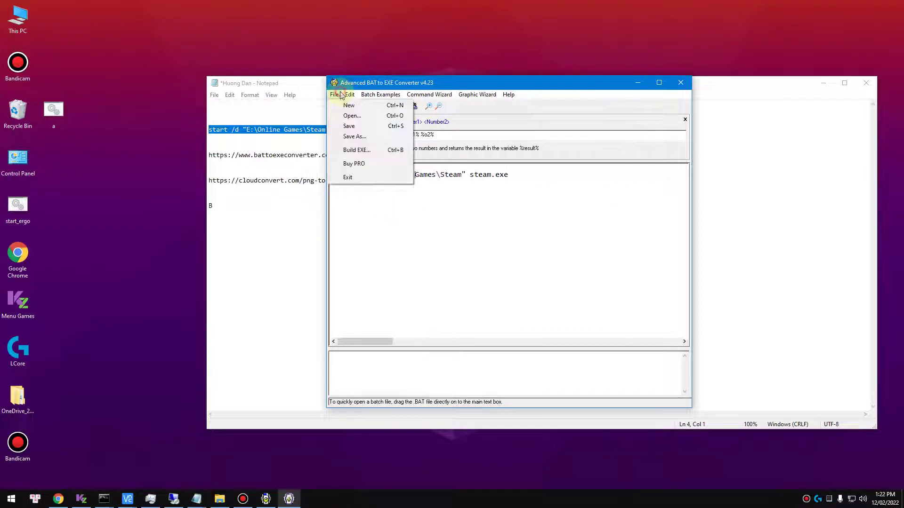
left_click(367, 148)
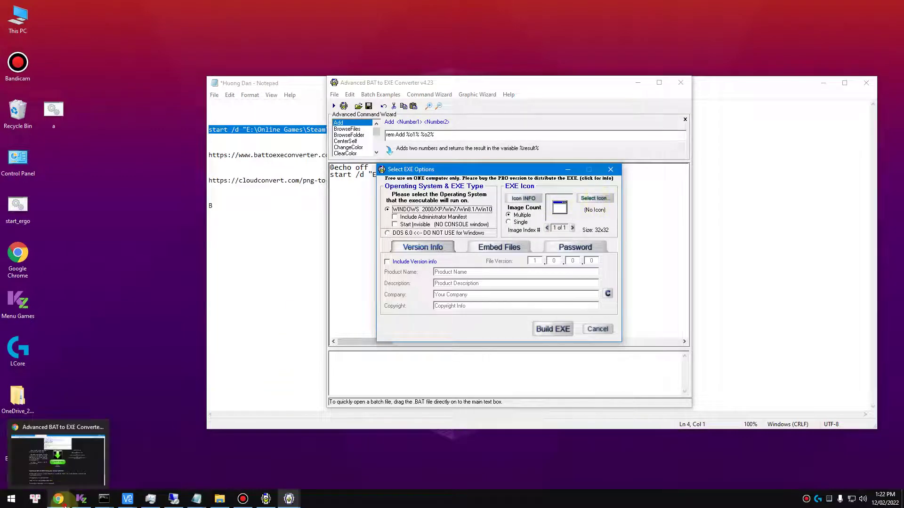
left_click(58, 499)
Search Google Images for 'dota underlord png icon' and preview the white Underlords logo
left_click(354, 8)
type("dota underlord png")
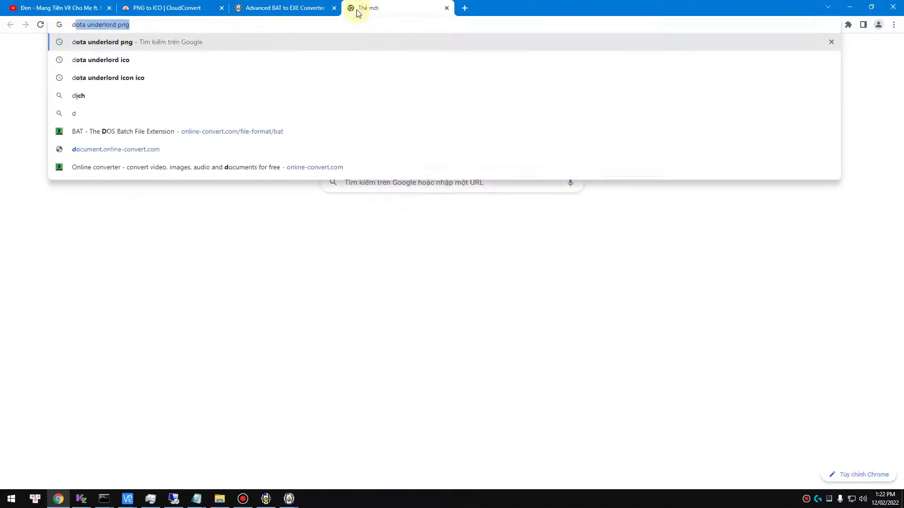
key("Return")
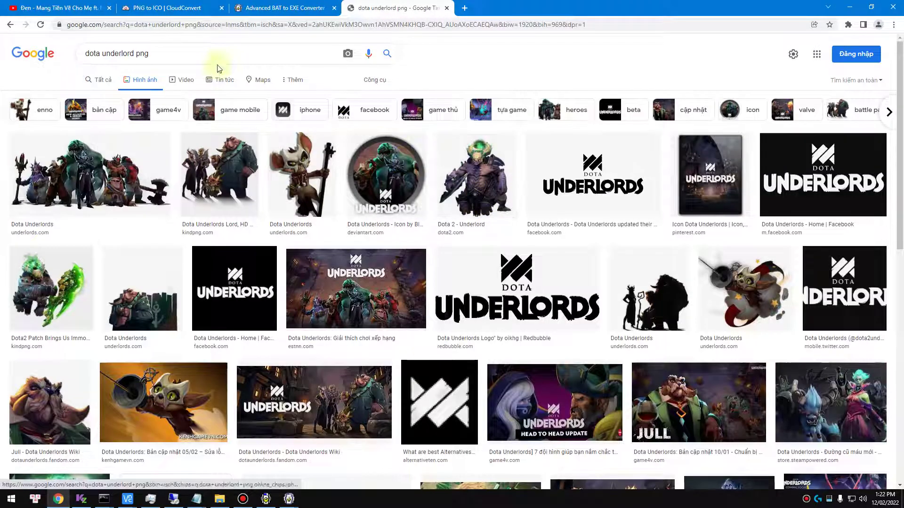
left_click(210, 54)
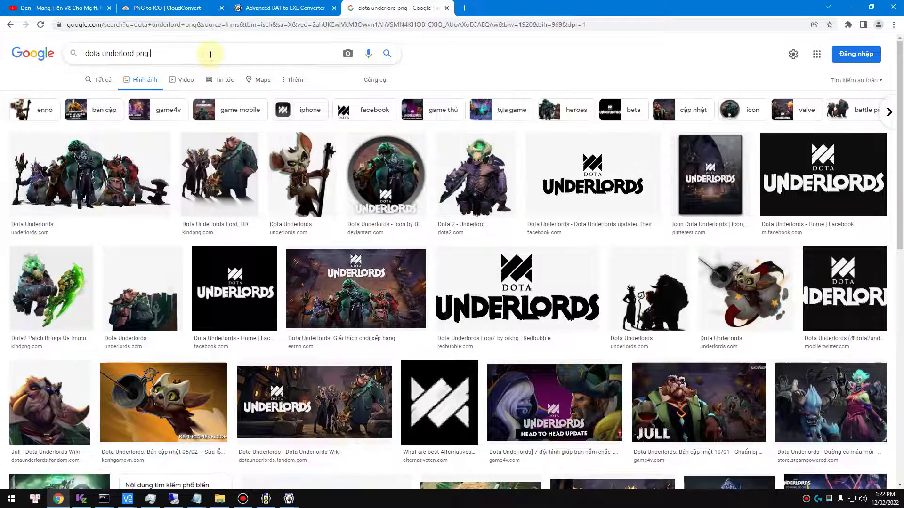
type("icon")
key("Return")
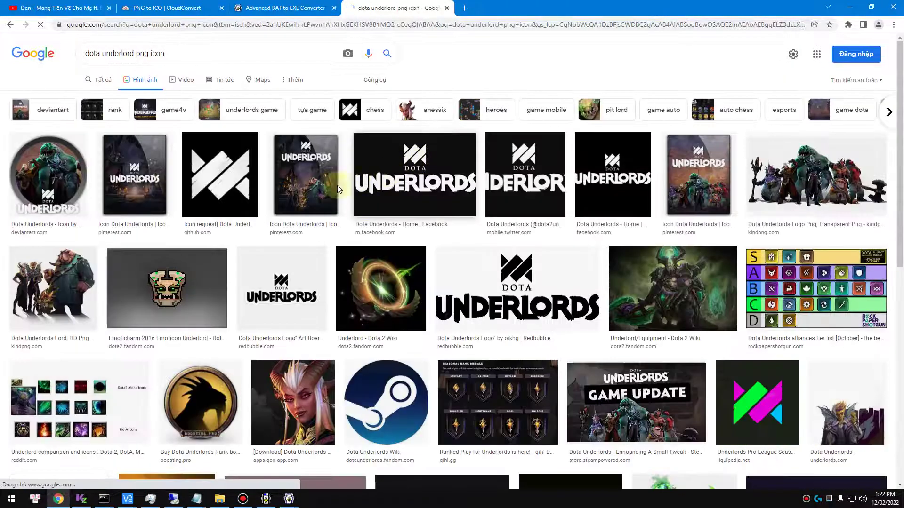
left_click(234, 185)
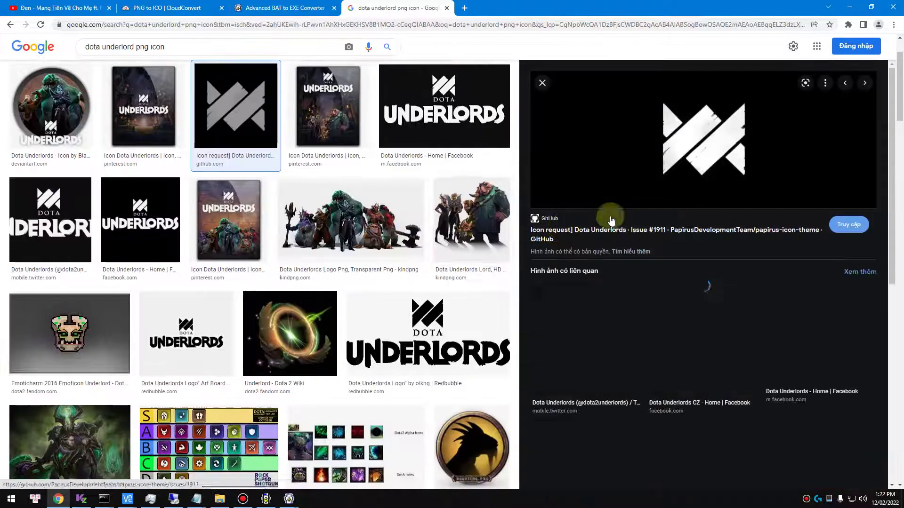
Save the logo image to the Desktop and close the image search tab
right_click(690, 123)
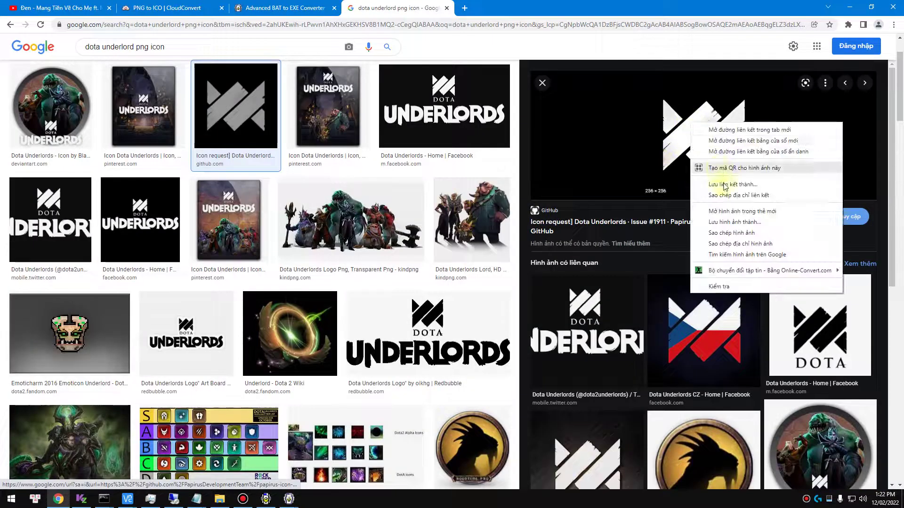
left_click(737, 222)
left_click(198, 218)
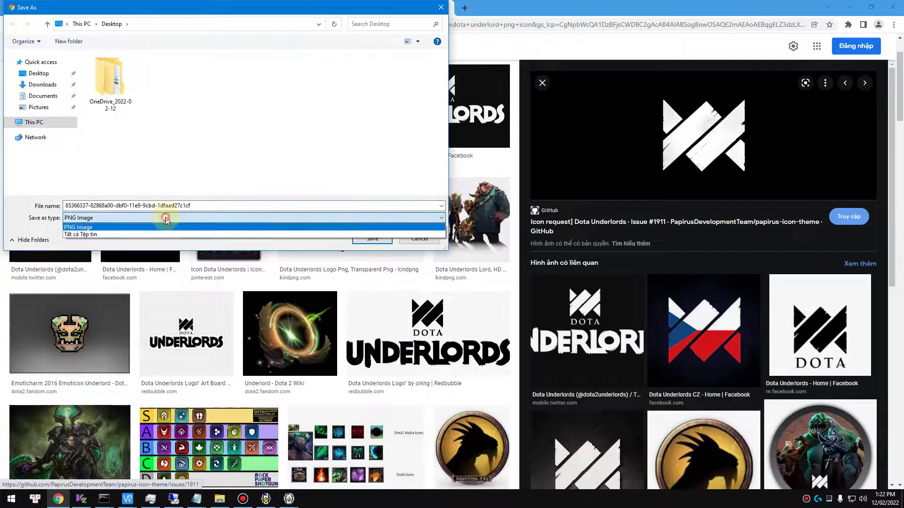
left_click(172, 224)
left_click(39, 73)
left_click(387, 239)
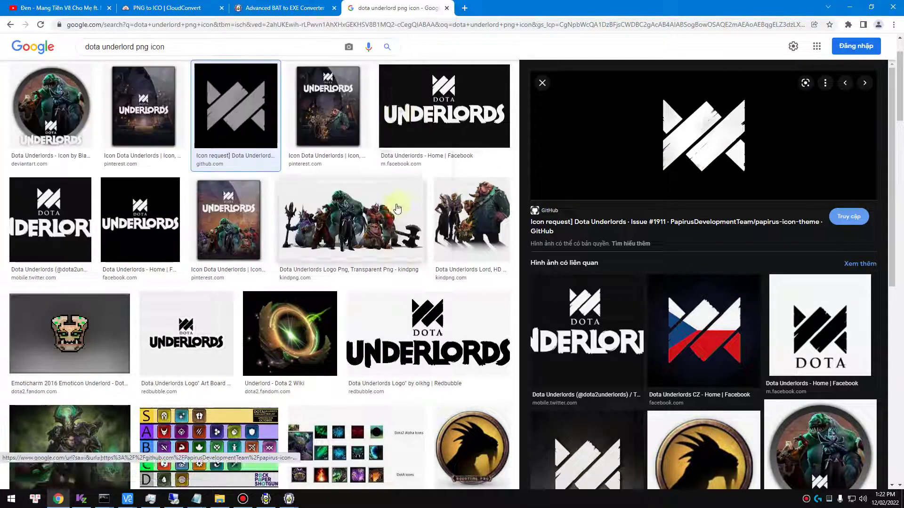
left_click(448, 8)
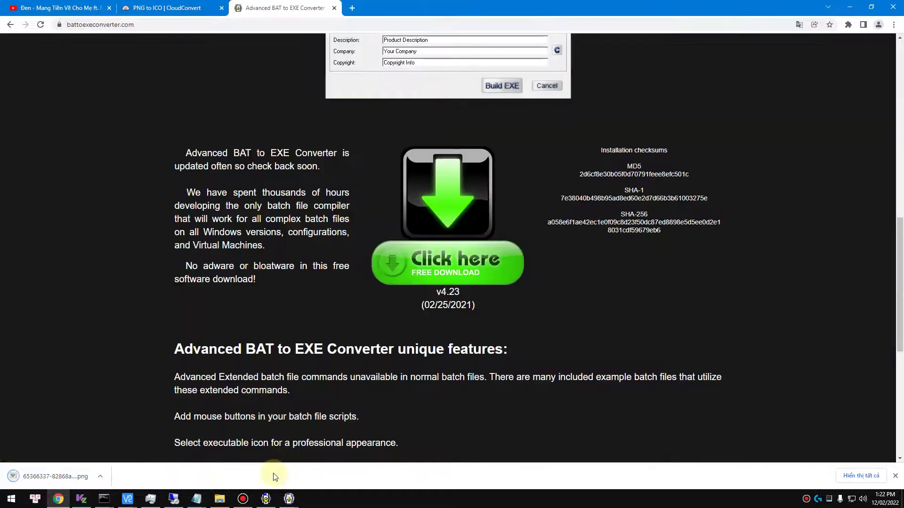
Copy the CloudConvert address from the notes and open the PNG to ICO page
mouse_move(202, 495)
left_click(541, 469)
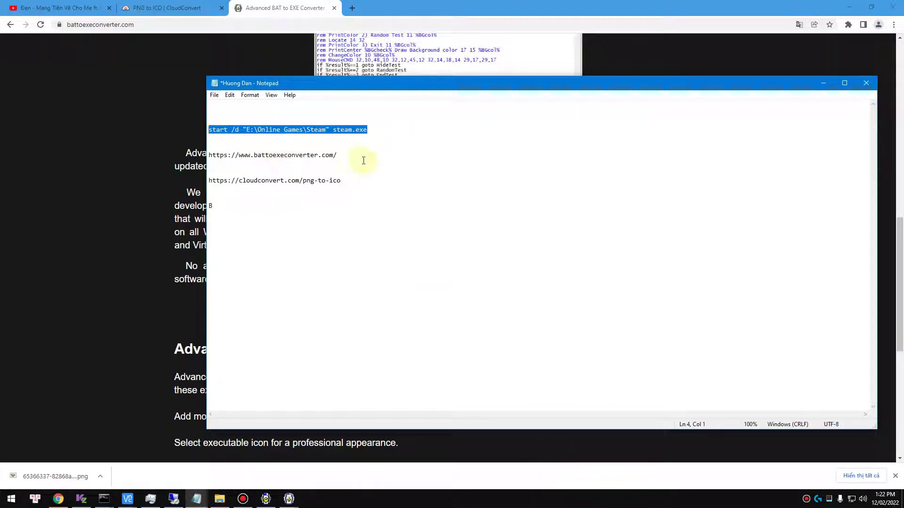
left_click_drag(341, 180, 208, 180)
right_click(246, 175)
left_click(289, 209)
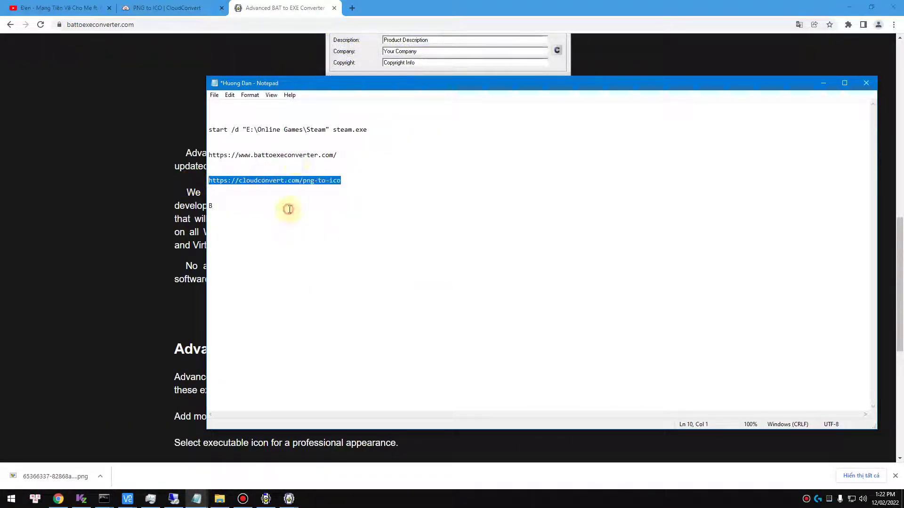
left_click(316, 28)
key("ctrl+v")
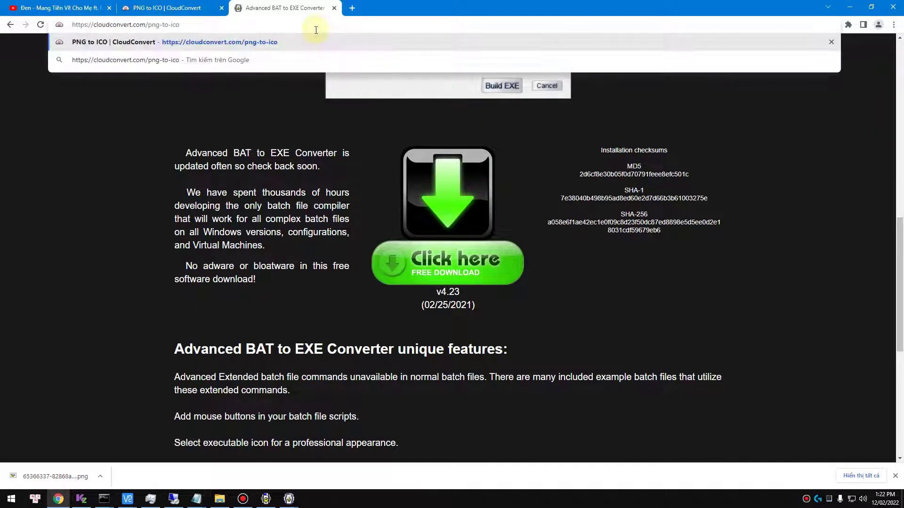
key("Return")
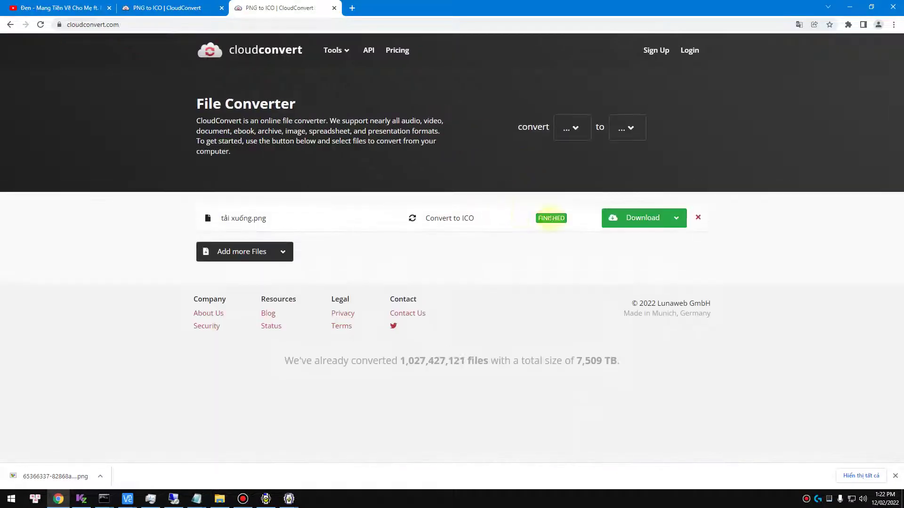
Convert the desktop logo PNG to ICO, download it, and view the downloads list
left_click(698, 218)
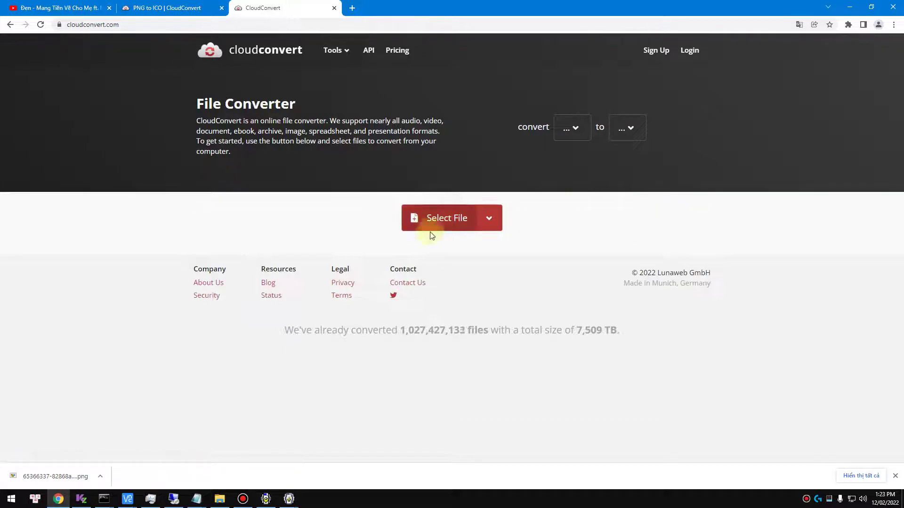
left_click(439, 222)
double_click(163, 80)
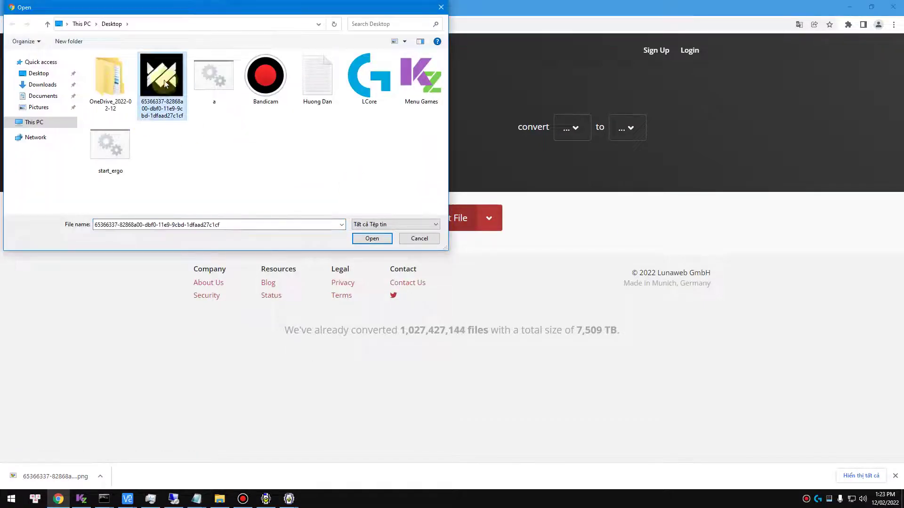
left_click(479, 207)
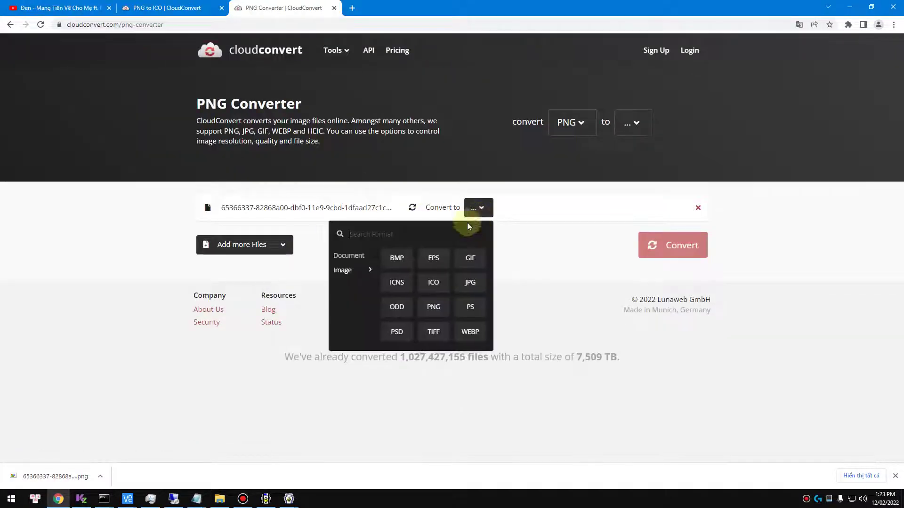
left_click(437, 288)
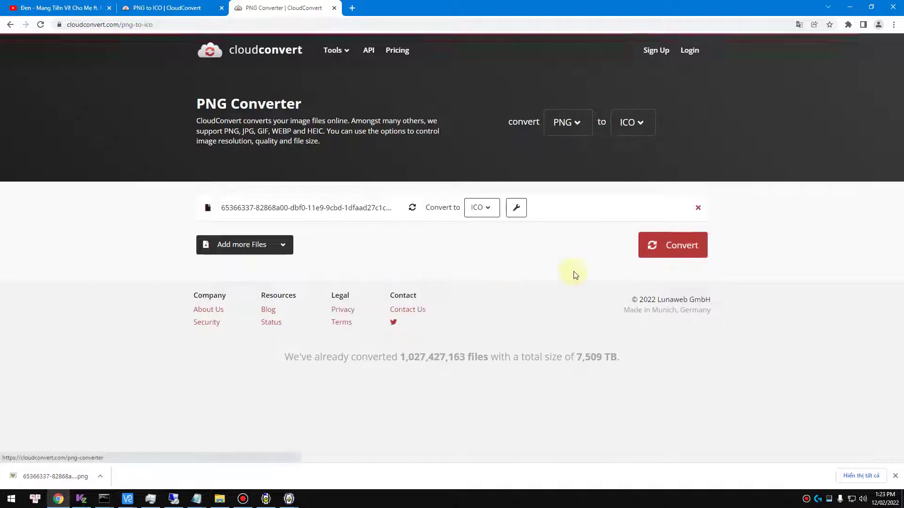
left_click(665, 247)
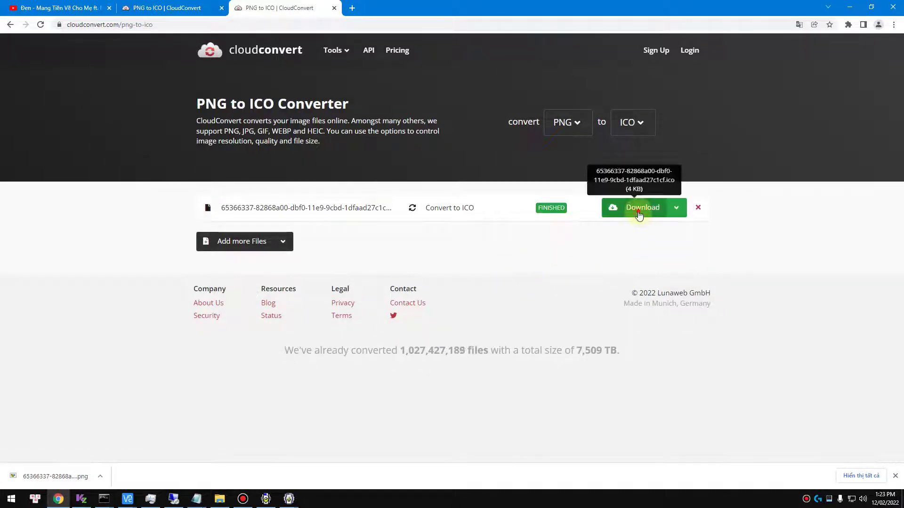
left_click(637, 209)
left_click(861, 476)
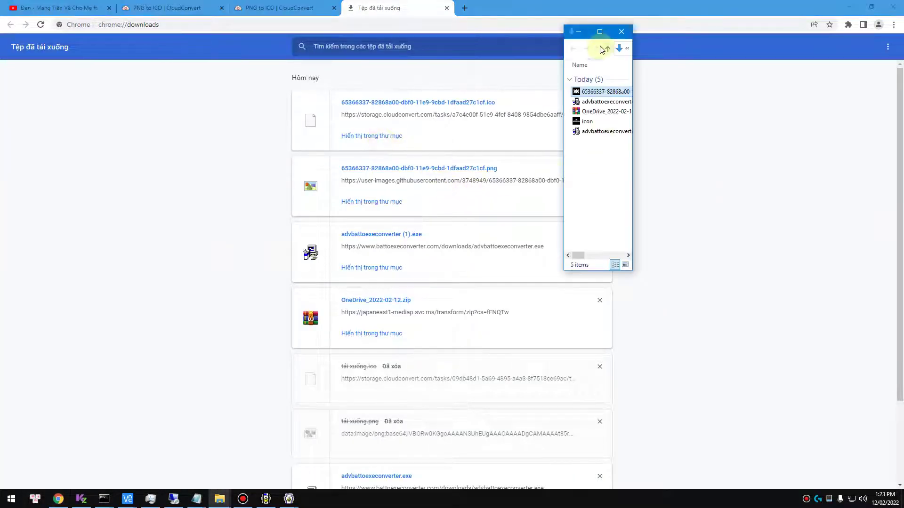
Delete the four other downloaded files and rename the downloaded ICO to icon
double_click(598, 29)
key("F2")
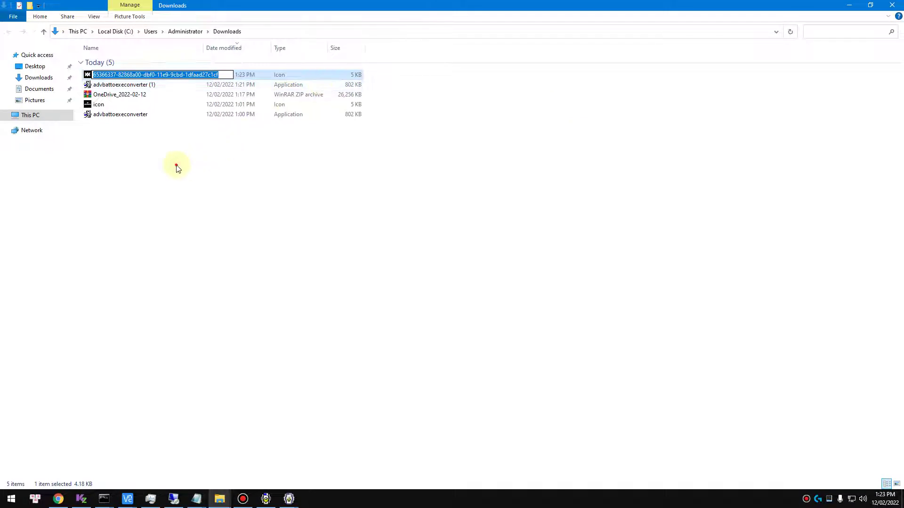
left_click_drag(178, 168, 202, 91)
key("Delete")
left_click(146, 78)
key("F2")
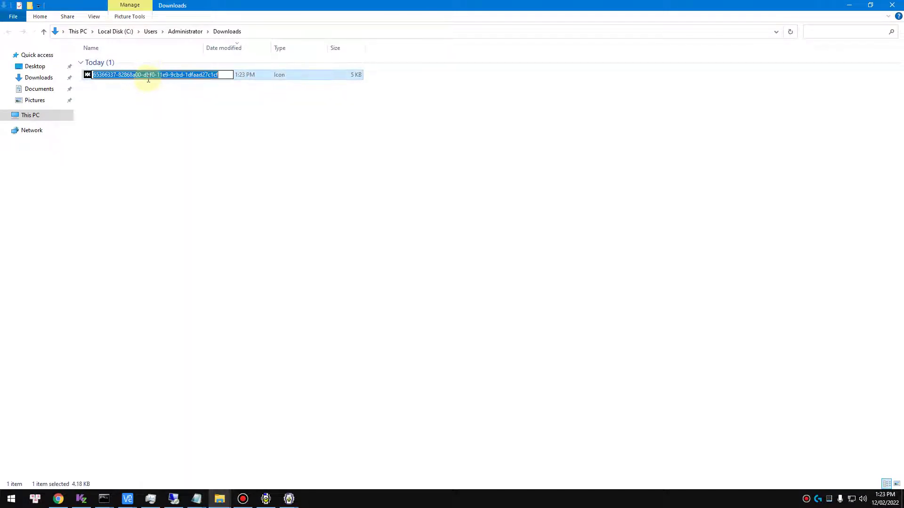
type("icon")
Move the icon file out of Downloads and onto the desktop
right_click(147, 83)
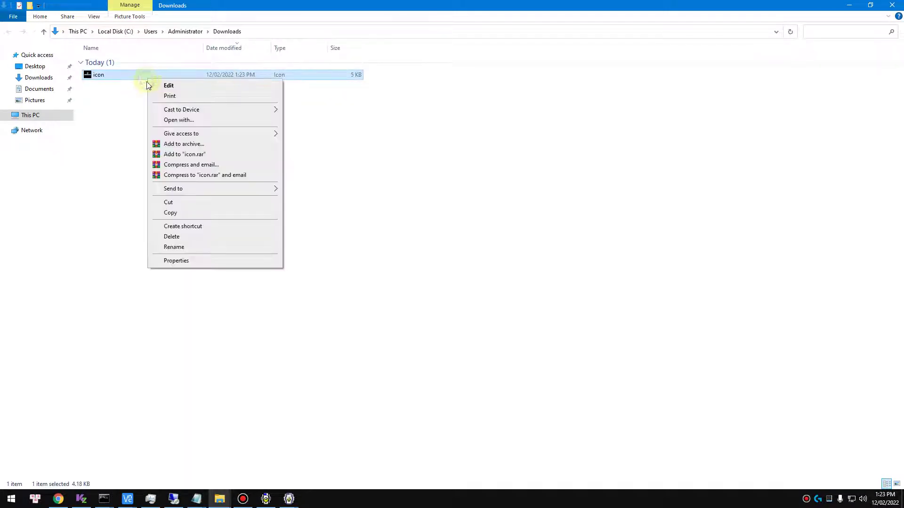
left_click(158, 201)
left_click(848, 5)
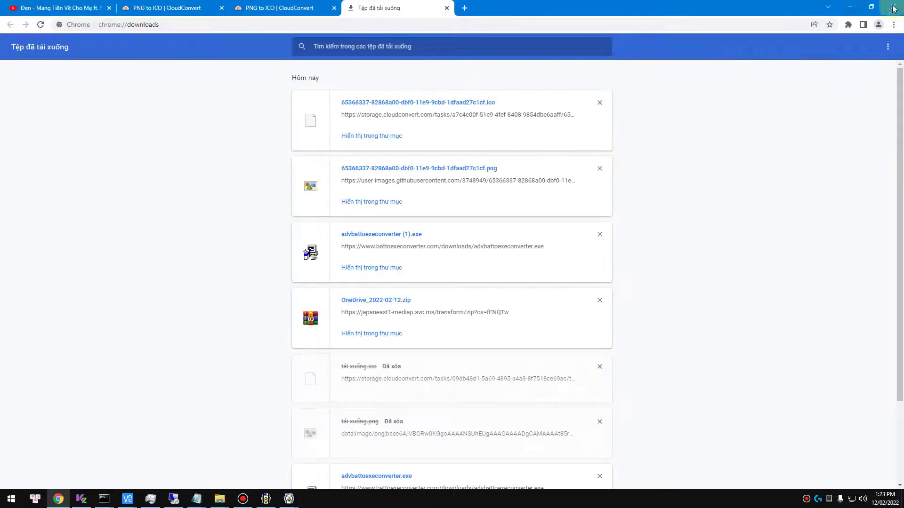
left_click(849, 7)
right_click(127, 182)
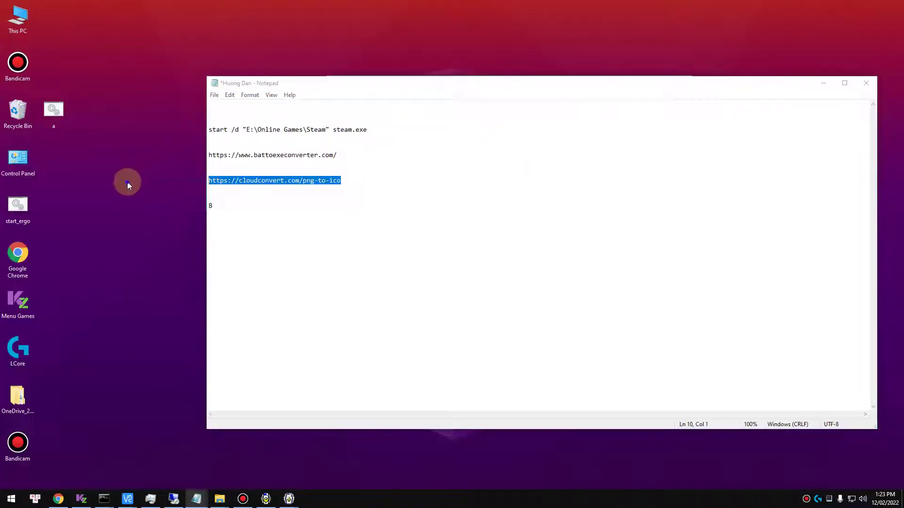
left_click(149, 222)
Choose the desktop icon file as the EXE's custom icon in the converter
mouse_move(289, 500)
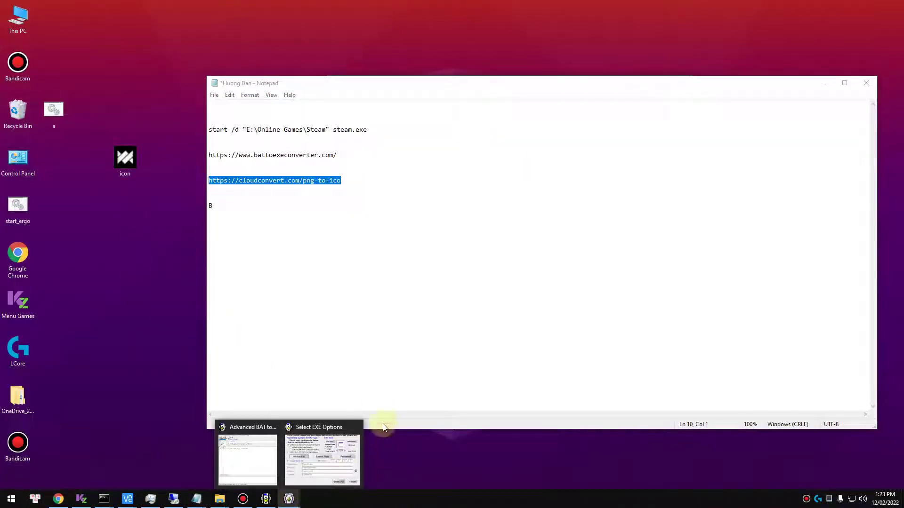
left_click(322, 456)
left_click(596, 199)
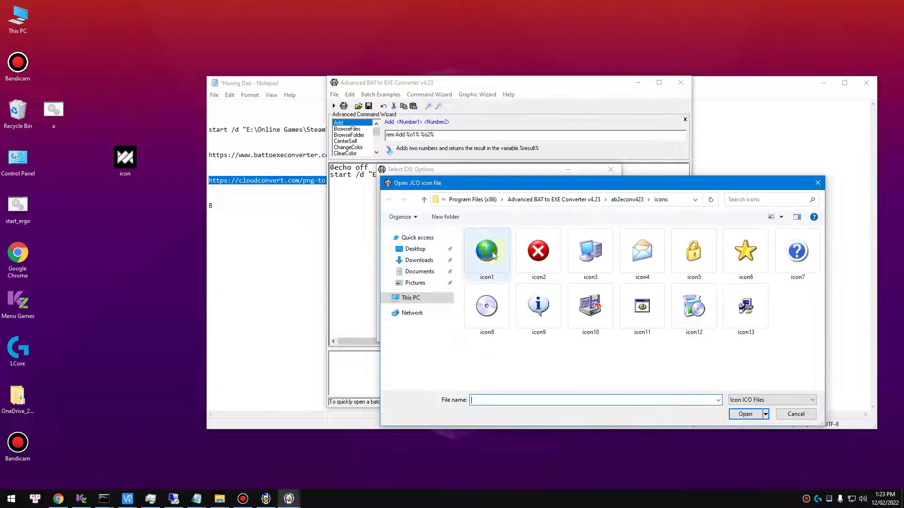
left_click(414, 248)
left_click(541, 273)
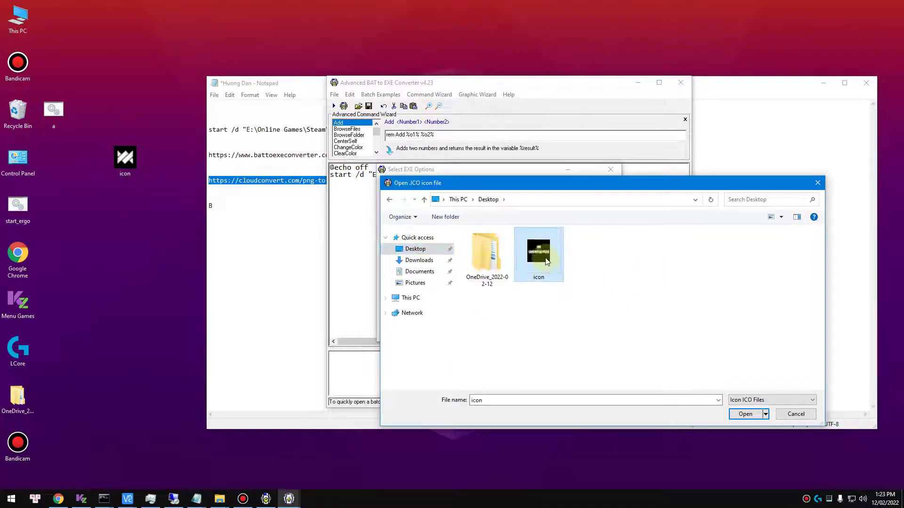
double_click(546, 262)
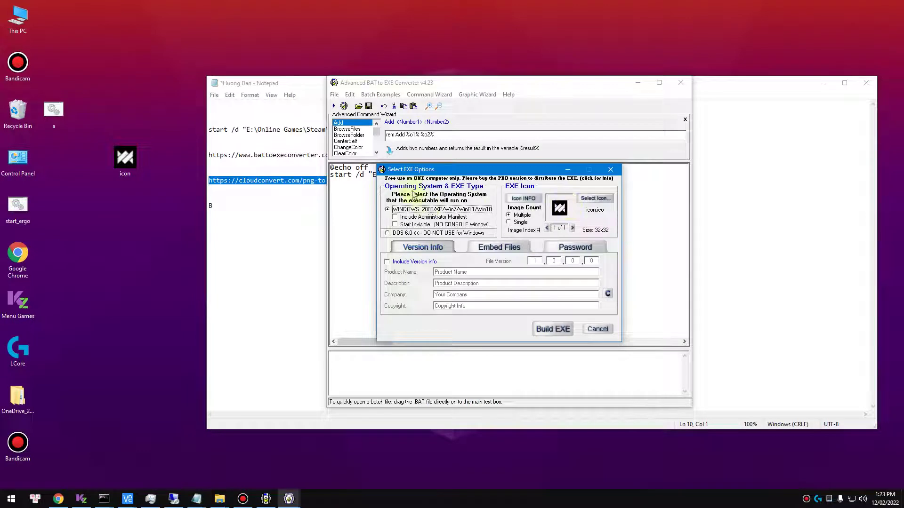
Build the Steam launch script as RunGame.exe with the chosen icon and save it on the desktop
left_click(553, 329)
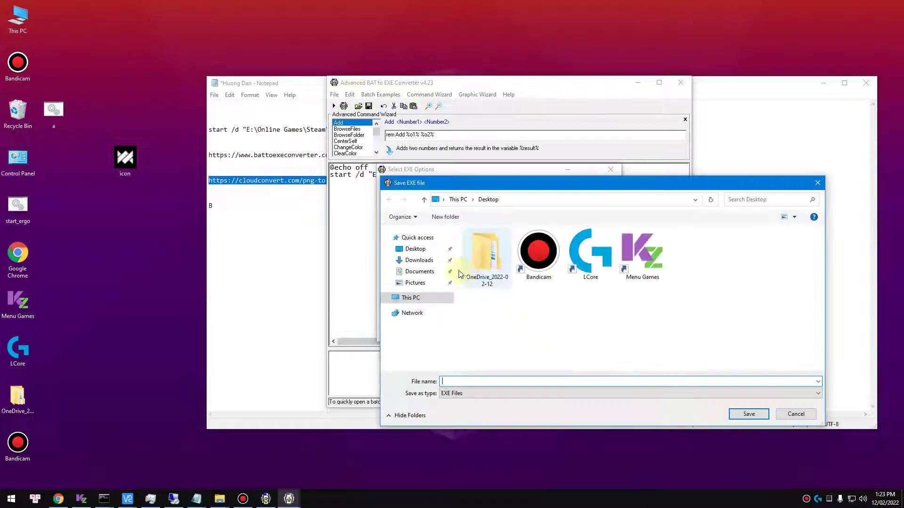
left_click(470, 382)
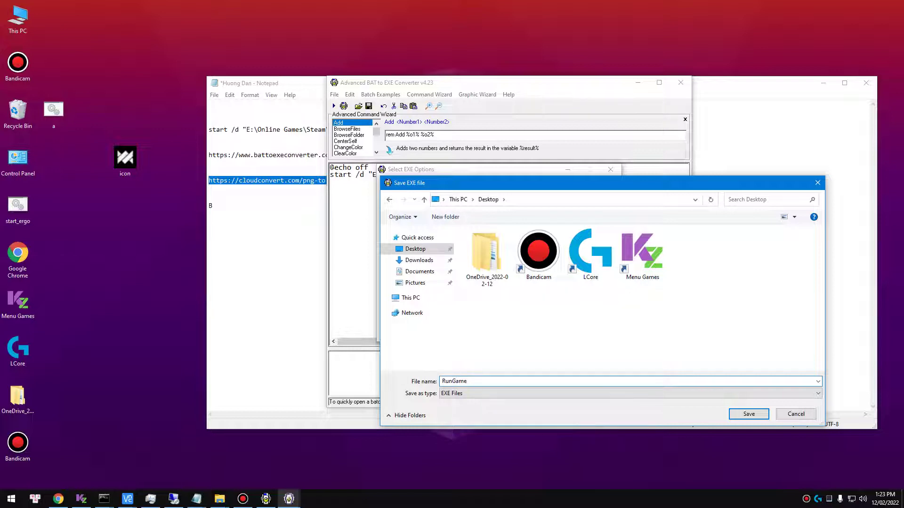
left_click(748, 413)
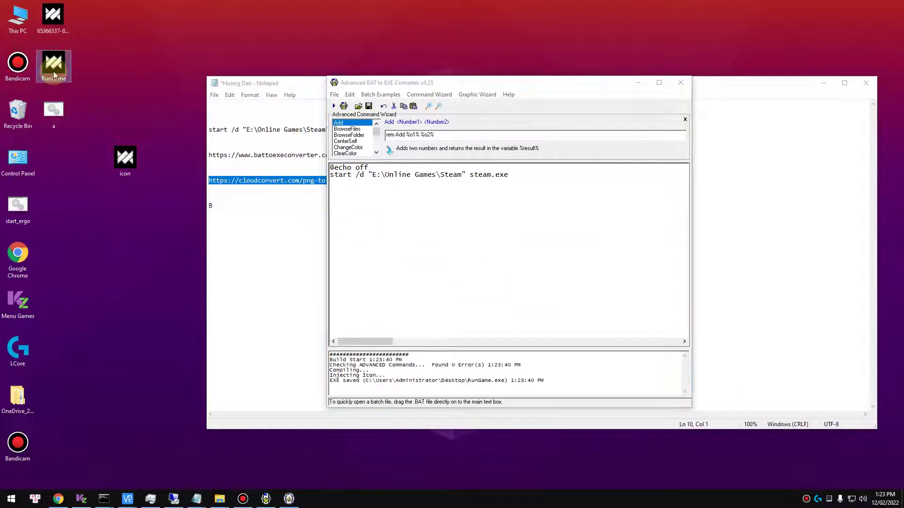
Check RunGame's file properties, then close the Properties window
right_click(52, 69)
left_click(82, 257)
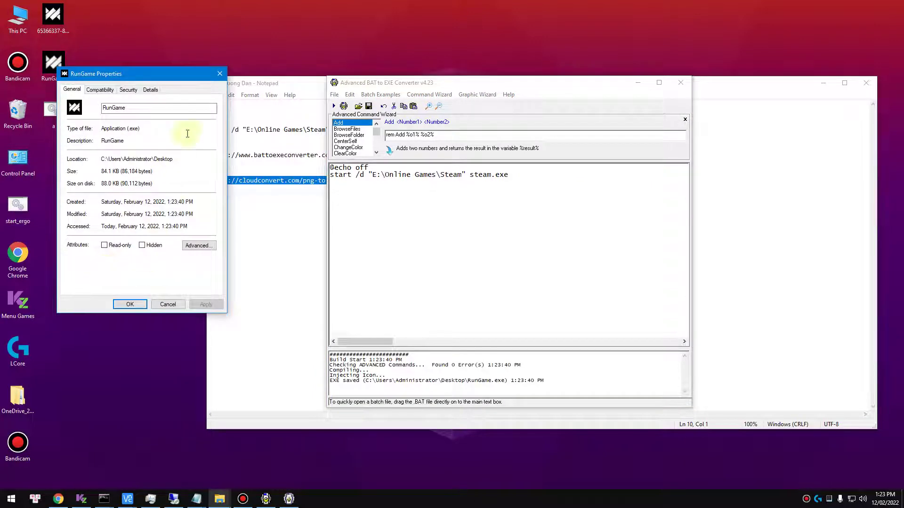
left_click(150, 89)
left_click(219, 74)
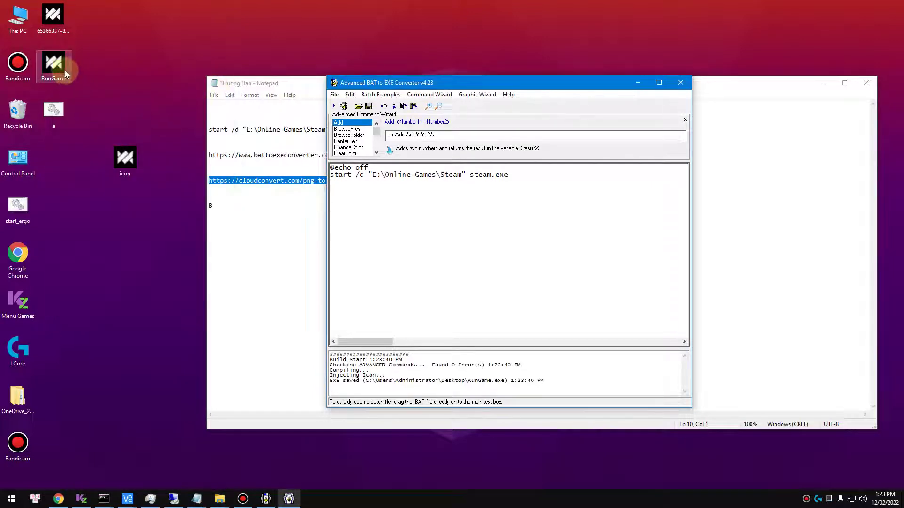
Place RunGame beside icon on the desktop and copy both files
left_click_drag(64, 70, 101, 216)
left_click_drag(132, 171, 132, 220)
left_click_drag(50, 180, 141, 236)
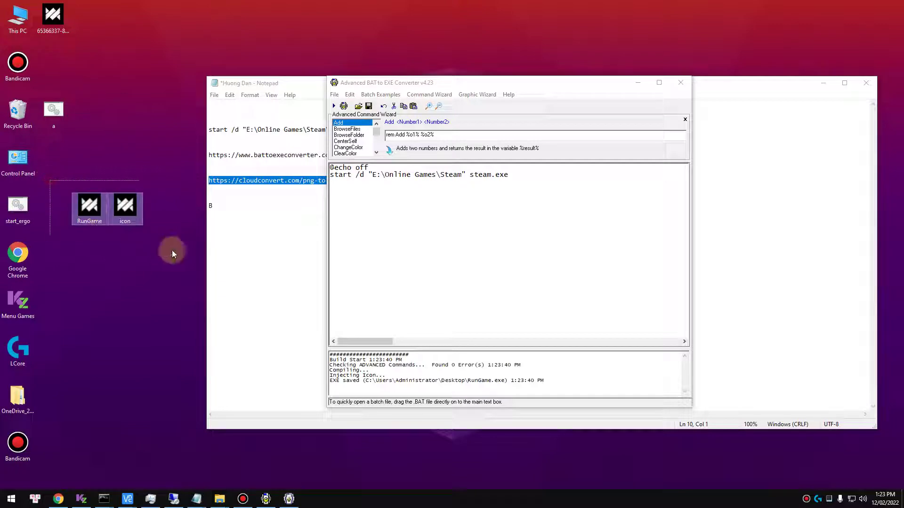
right_click(119, 207)
left_click(153, 317)
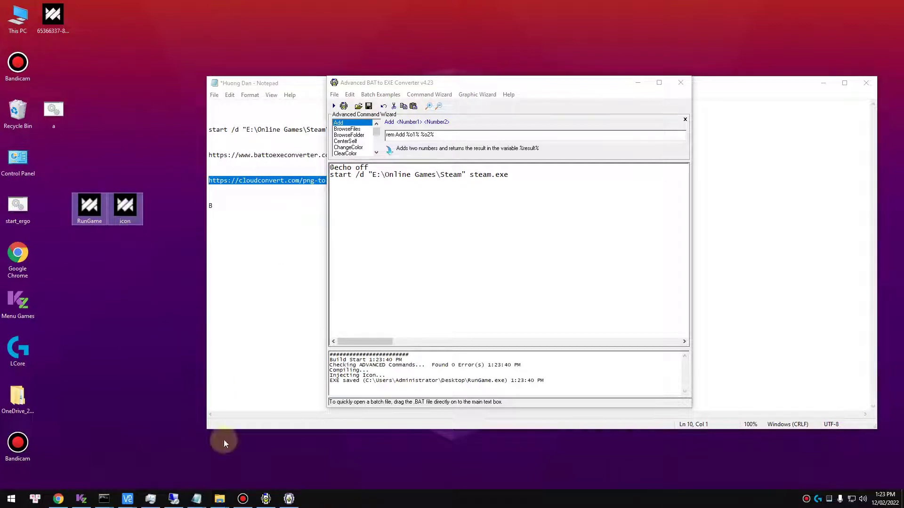
key("alt+Tab")
Paste RunGame and icon into the empty Dota Underlords game folder on the server
right_click(266, 186)
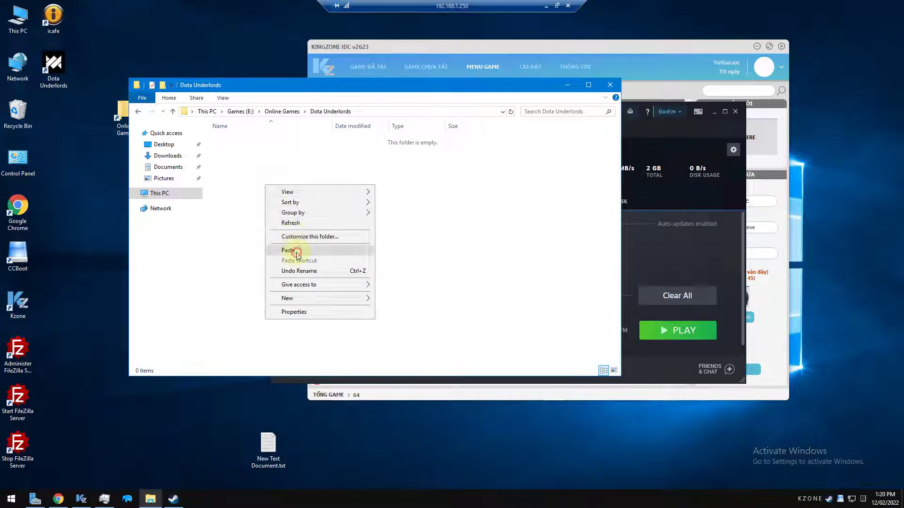
left_click(288, 250)
left_click(239, 149)
left_click(639, 63)
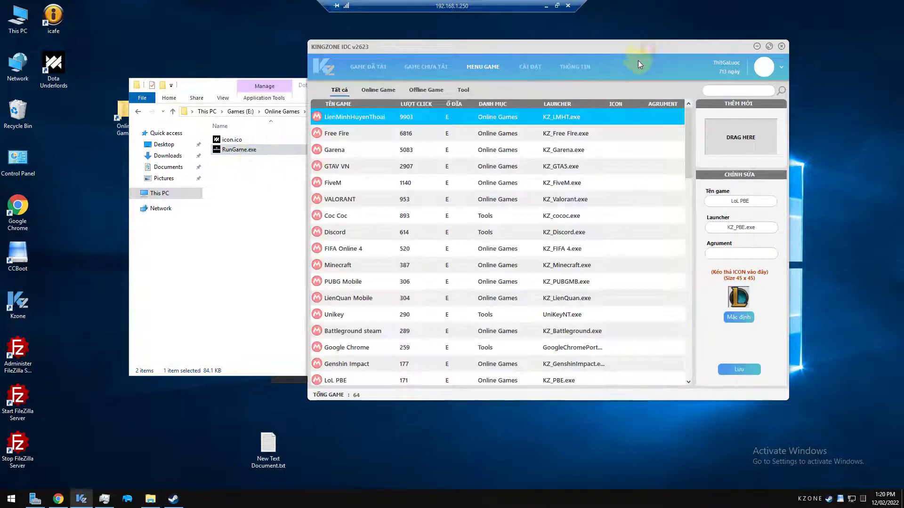
left_click(350, 65)
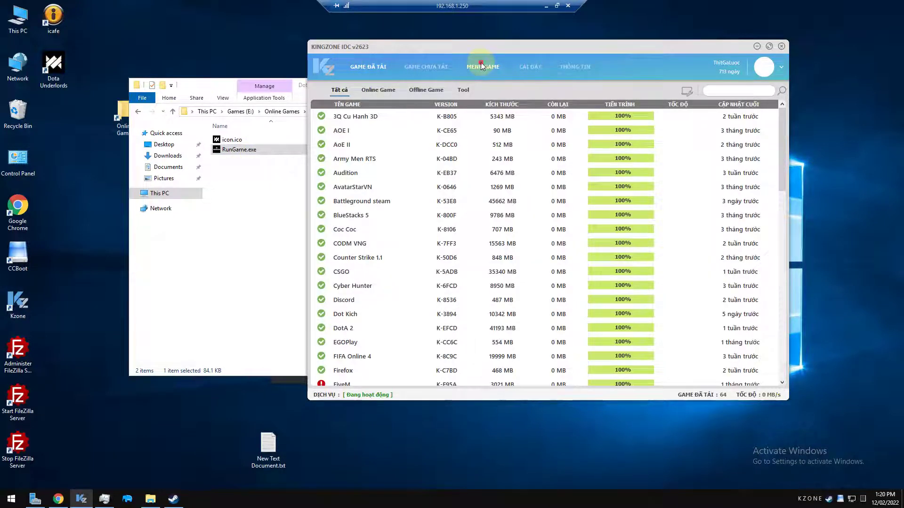
left_click(481, 64)
left_click_drag(471, 46, 510, 47)
scroll(547, 235, "down", 15)
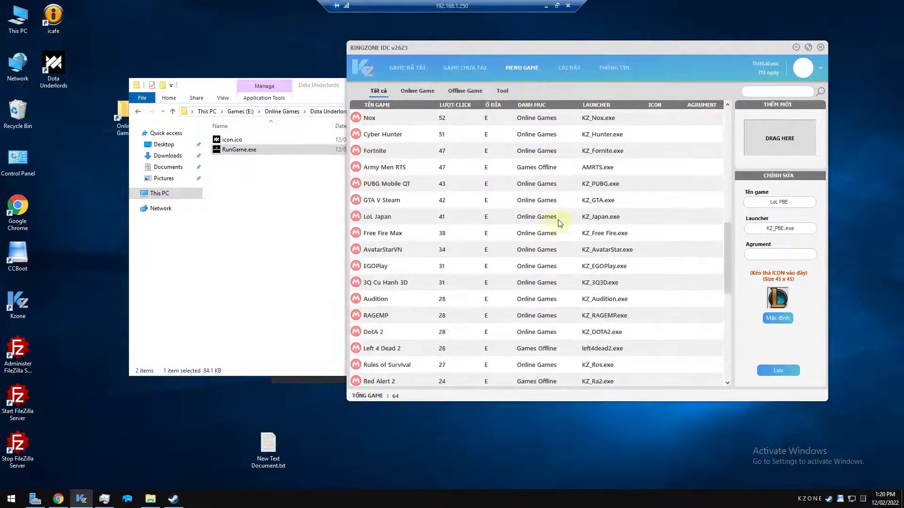
Add RunGame.exe to the KingZone game list and check the new Dota Underlords entry
left_click(235, 150)
left_click(242, 192)
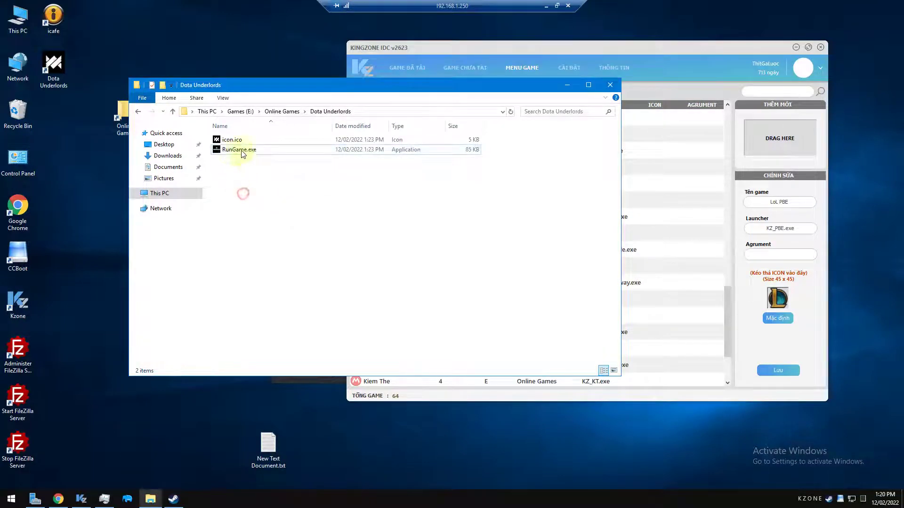
left_click(233, 150)
left_click_drag(233, 150, 779, 145)
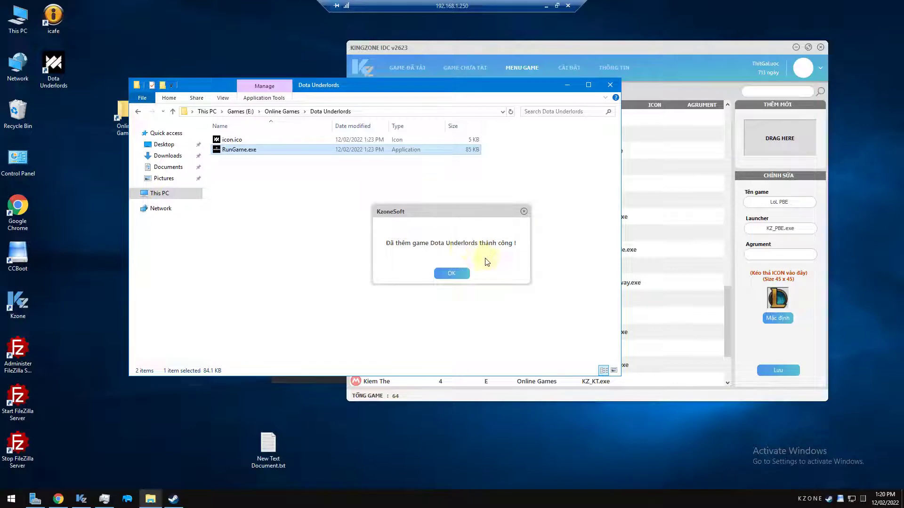
left_click(451, 273)
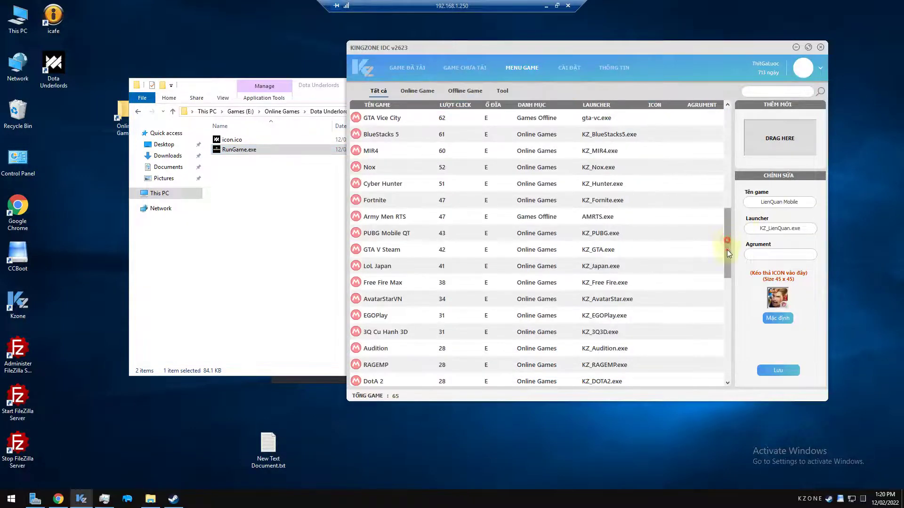
left_click_drag(726, 250, 725, 363)
left_click(531, 369)
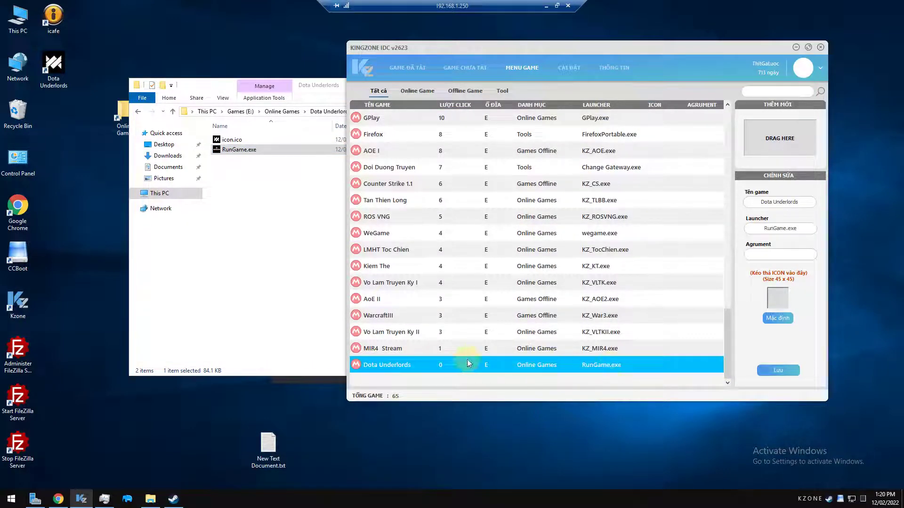
Reboot client MAY-21 from CCBoot Client Manager using Shutdown > Reboot
double_click(840, 499)
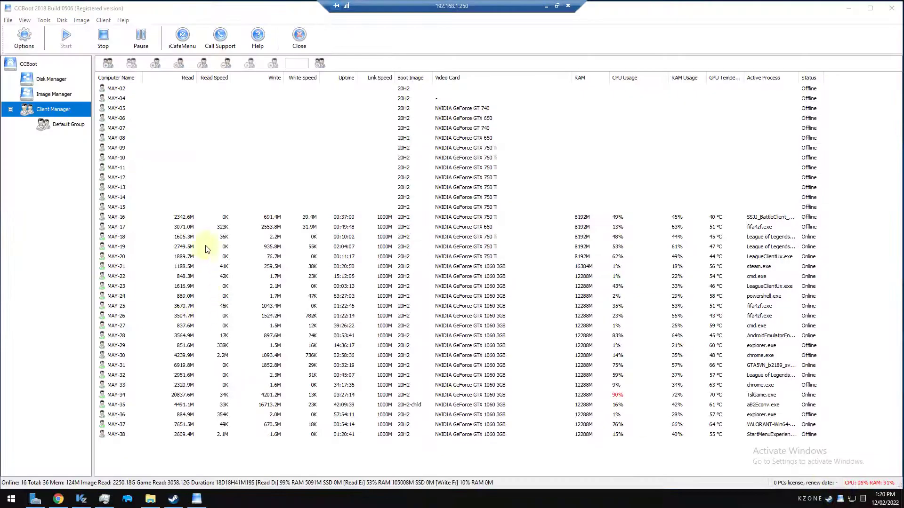
left_click(218, 265)
right_click(220, 266)
mouse_move(312, 190)
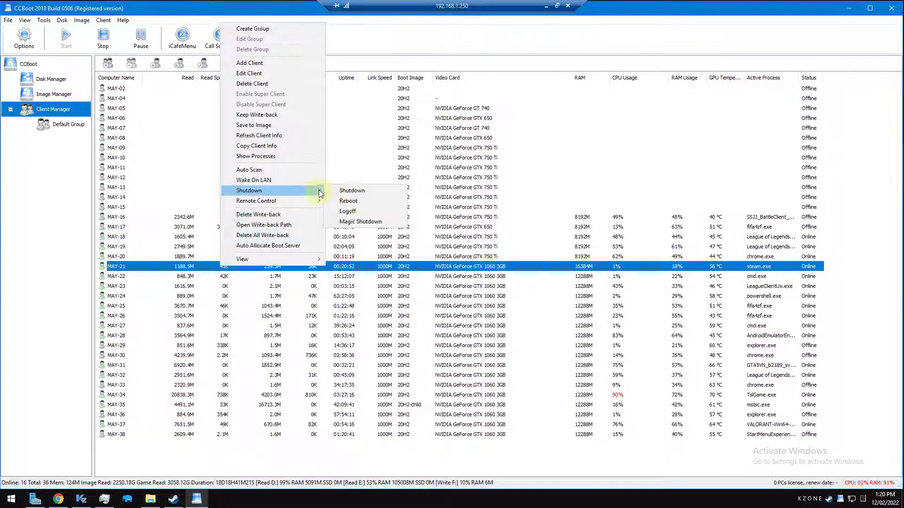
left_click(360, 203)
left_click(435, 271)
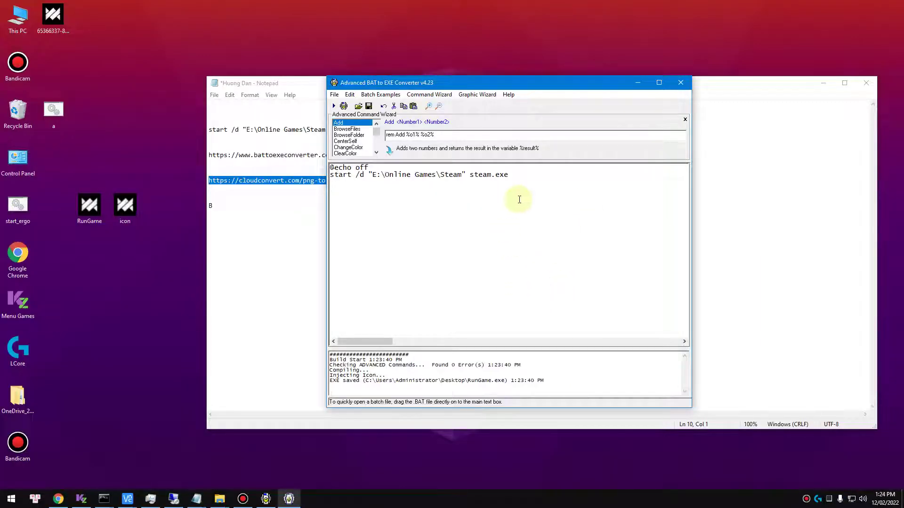
left_click_drag(509, 175, 330, 177)
Close the BAT-to-EXE converter and review the Steam path and converter URLs in the notes
left_click(681, 82)
left_click(377, 240)
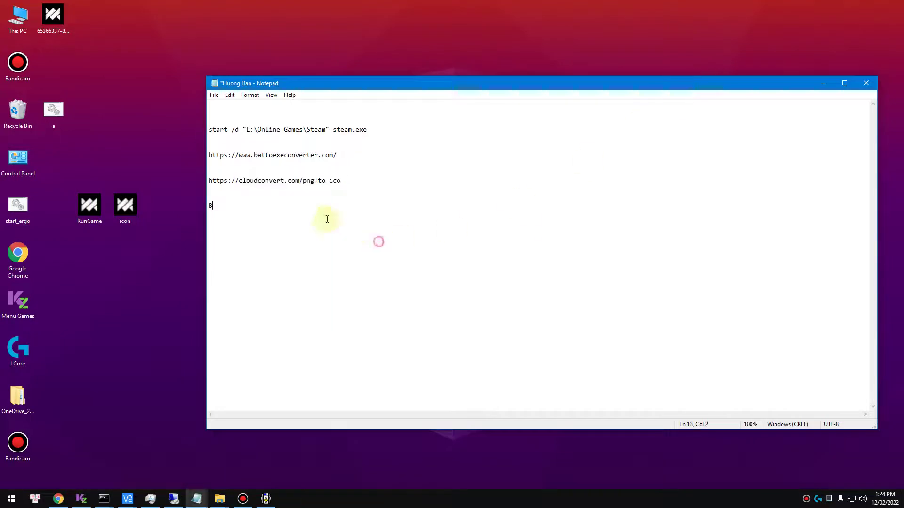
left_click(239, 211)
left_click_drag(355, 216, 208, 121)
left_click(317, 134)
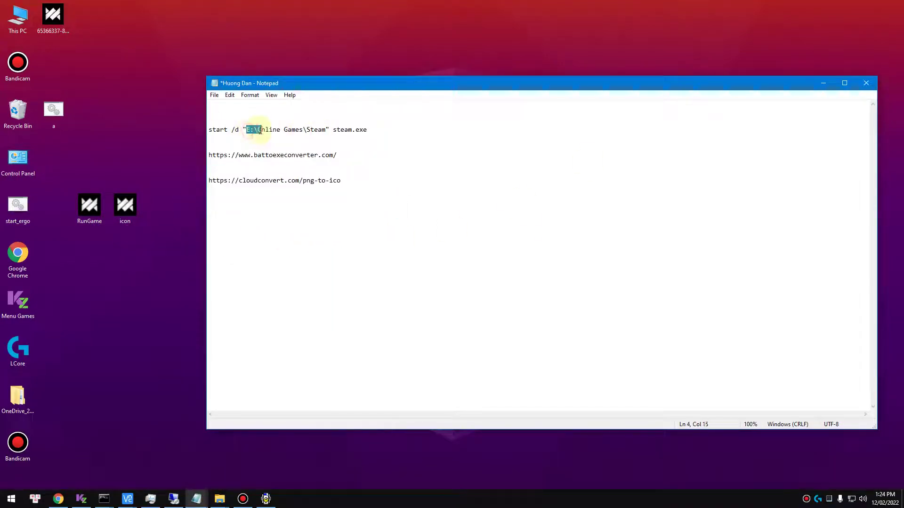
left_click_drag(259, 131, 185, 129)
left_click(375, 129)
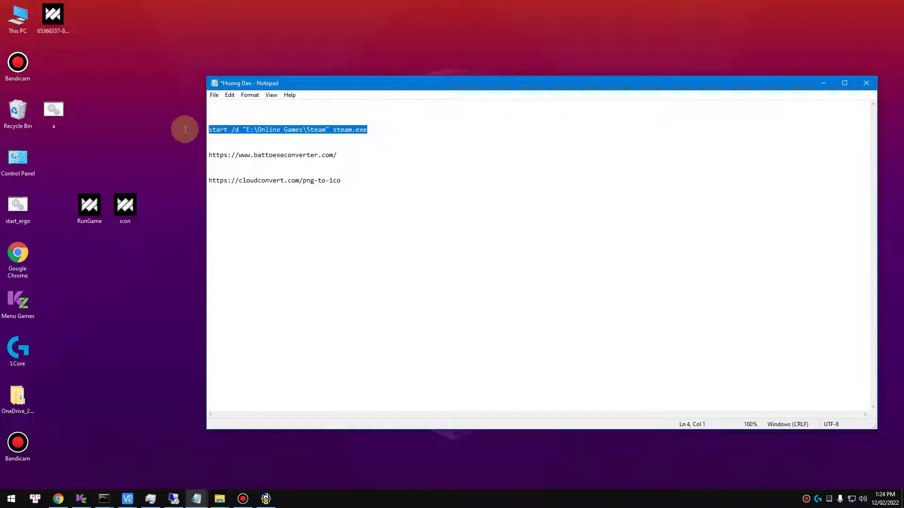
left_click(357, 193)
left_click_drag(350, 180, 183, 180)
left_click_drag(369, 155, 183, 155)
left_click(494, 220)
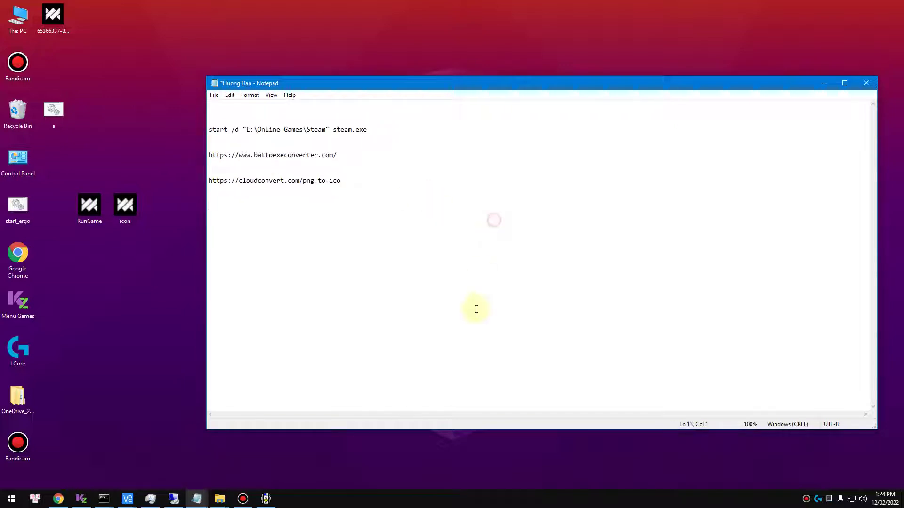
Dismiss the converter's application notice and return to the remote server session
left_click(437, 324)
mouse_move(270, 492)
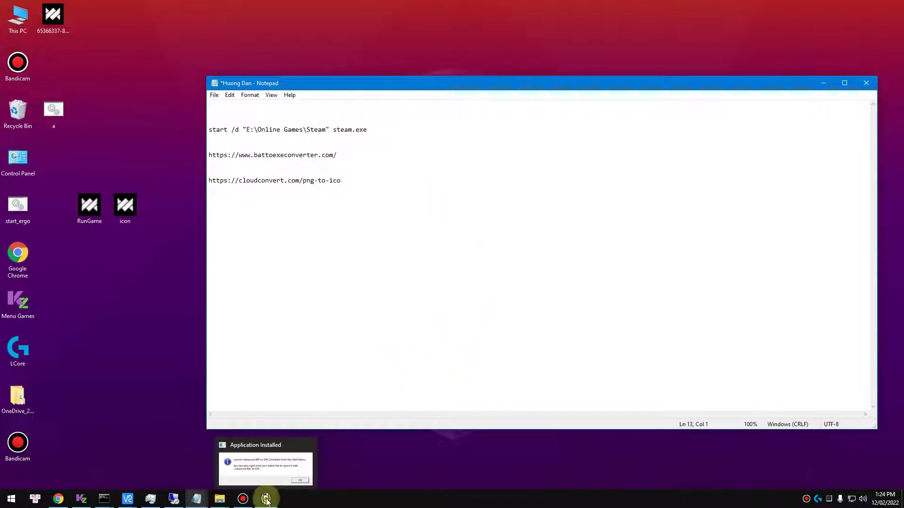
left_click(287, 470)
left_click(521, 287)
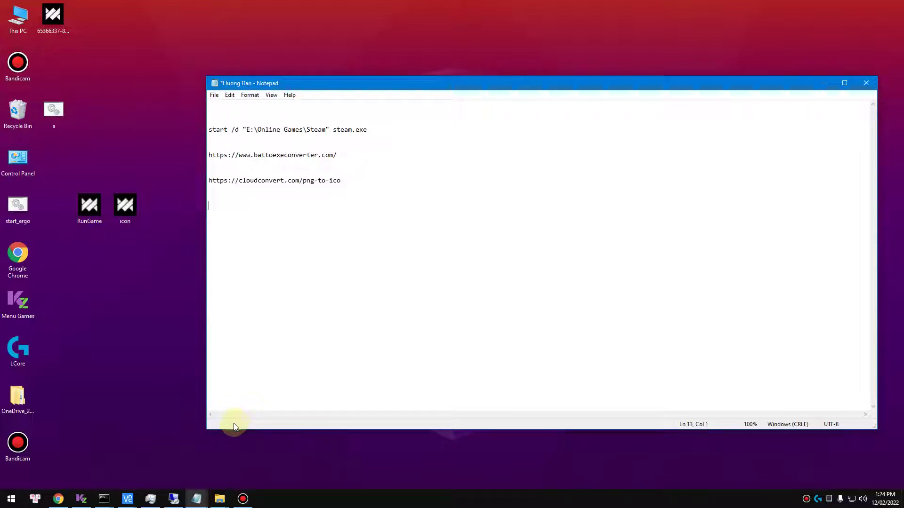
left_click(174, 499)
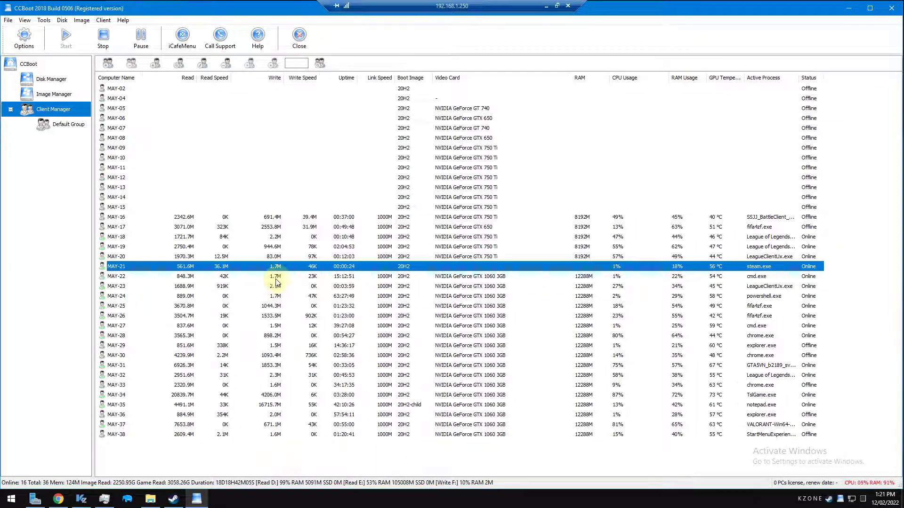
Remote-control MAY-21 from CCBoot, log into the client, and start Dota Underlords from the KINGZONE menu
right_click(309, 267)
mouse_move(390, 202)
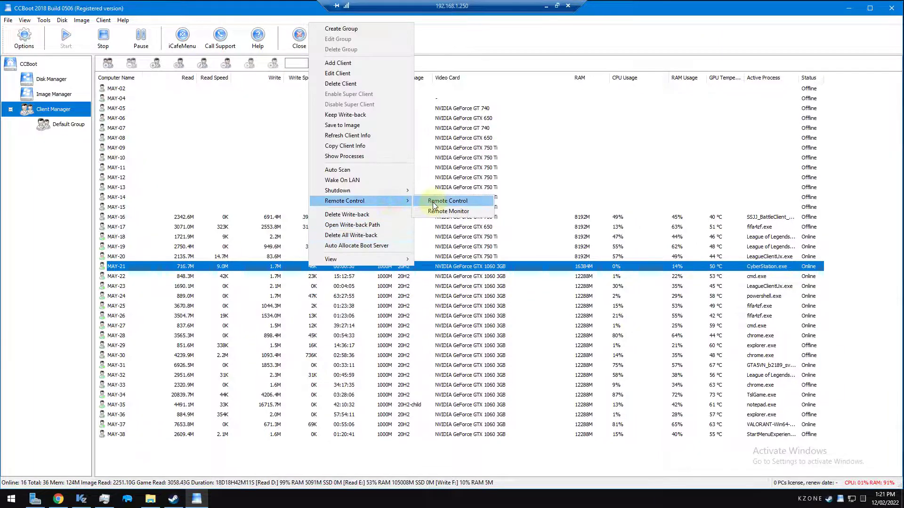
left_click(435, 201)
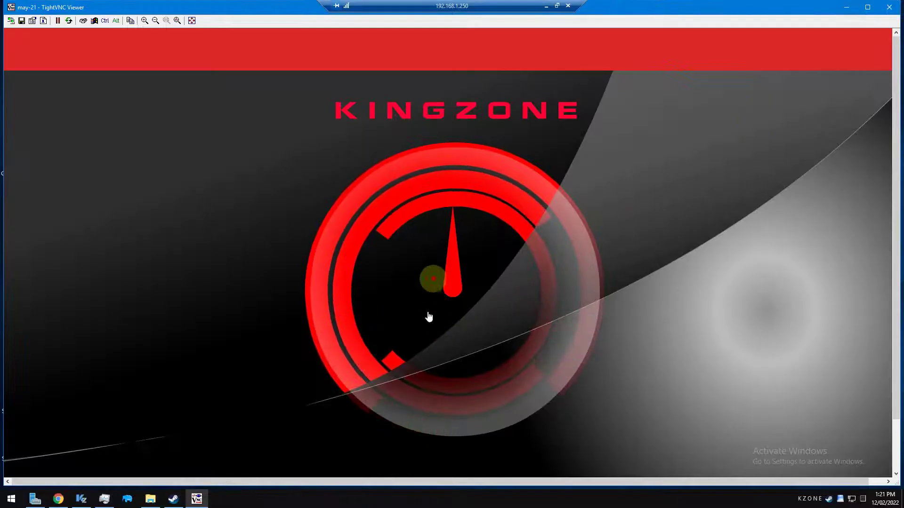
type("admin")
key("Tab")
type("admin")
key("Return")
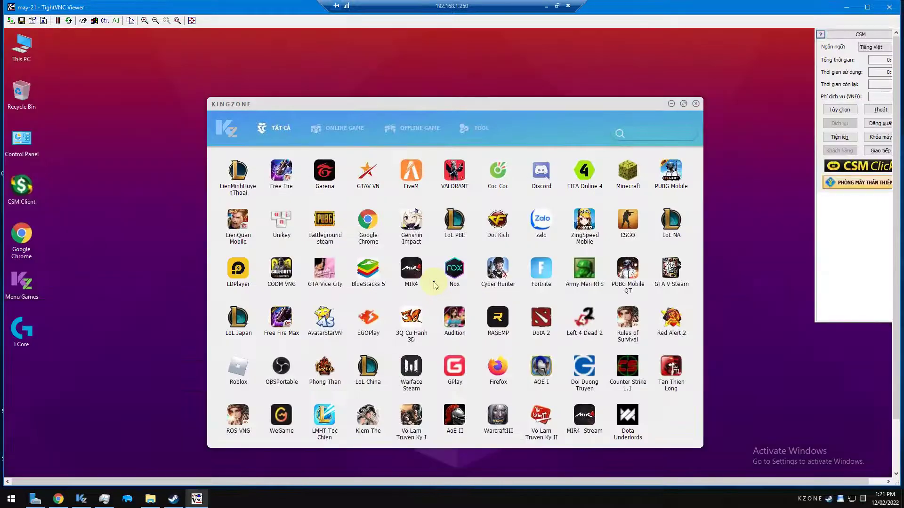
left_click_drag(583, 106, 498, 72)
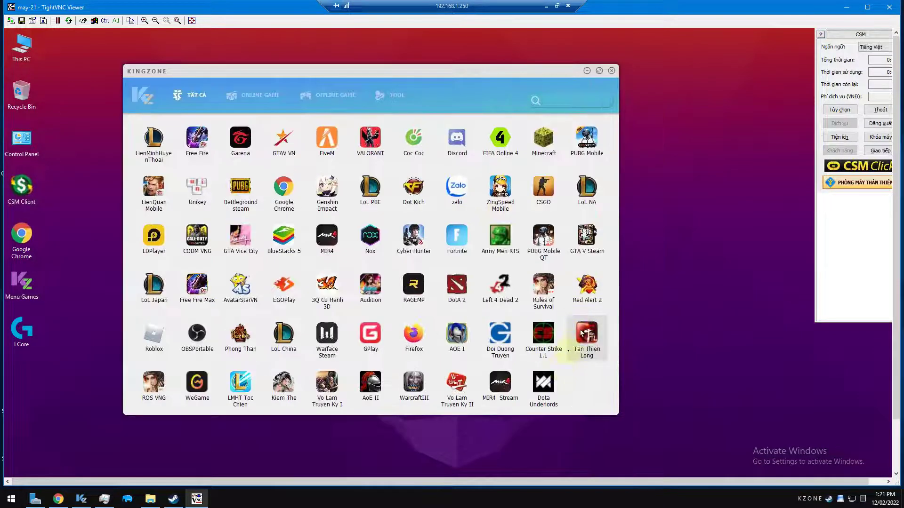
double_click(548, 393)
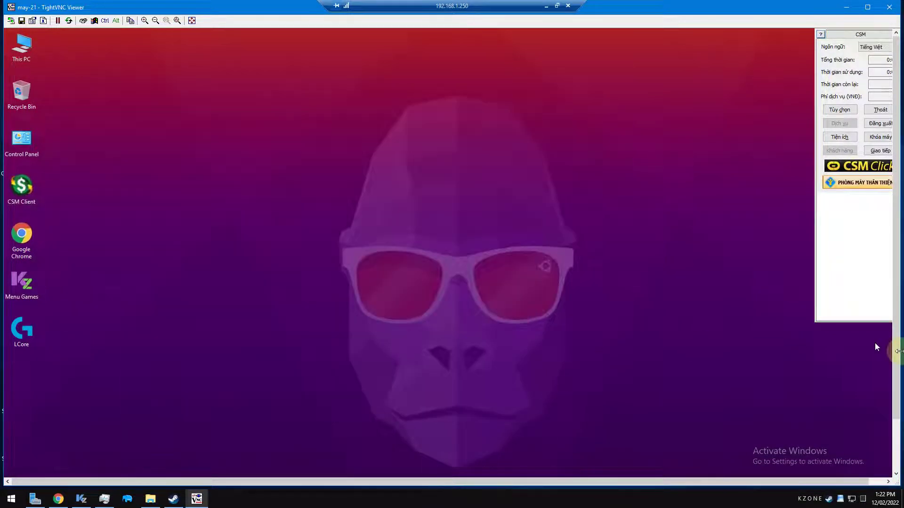
Wait on client MAY-21 while Steam updates and extracts its package
scroll(875, 306, "down", 2)
scroll(889, 361, "up", 1)
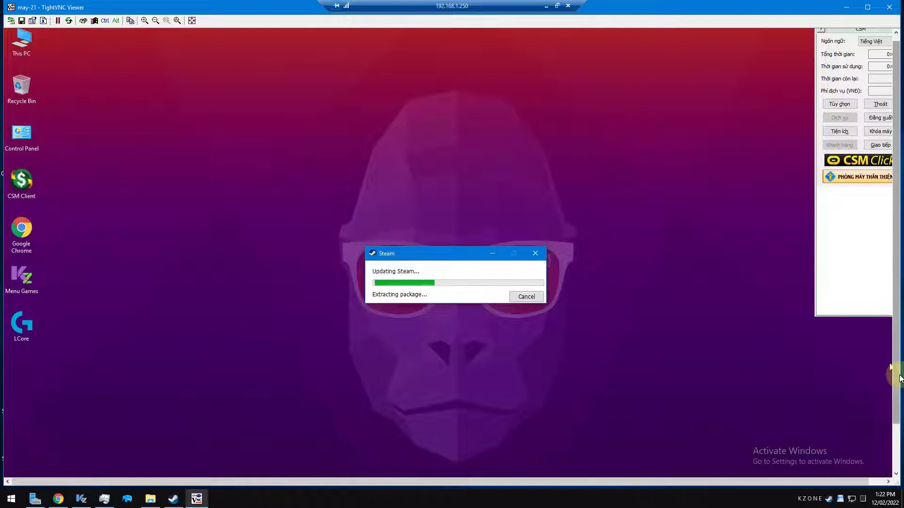
scroll(897, 373, "down", 2)
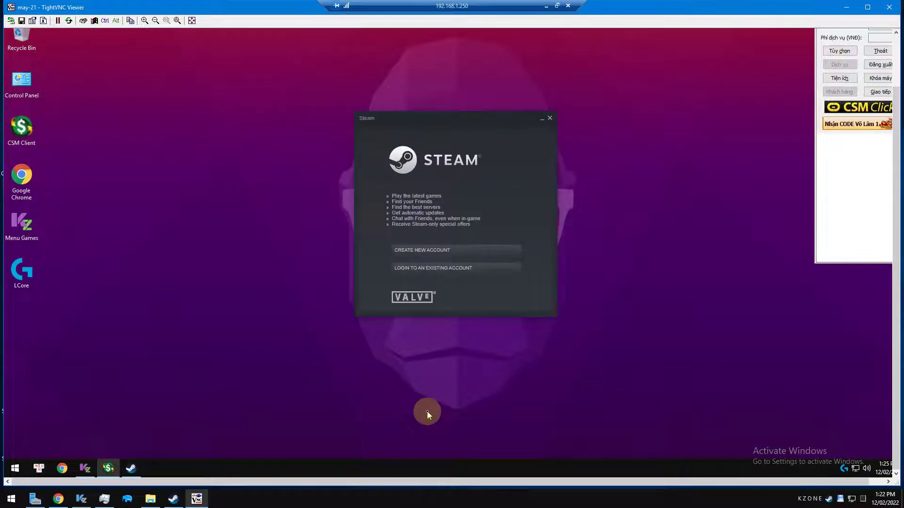
Sign in to an existing Steam account on the client with its account name and password
left_click(487, 267)
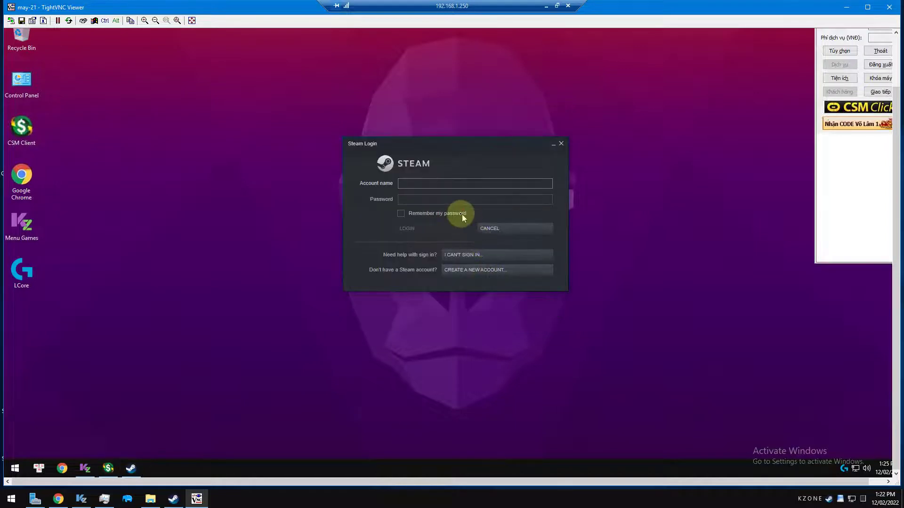
type("nethd89")
key("BackSpace")
type("8")
key("Tab")
type("****")
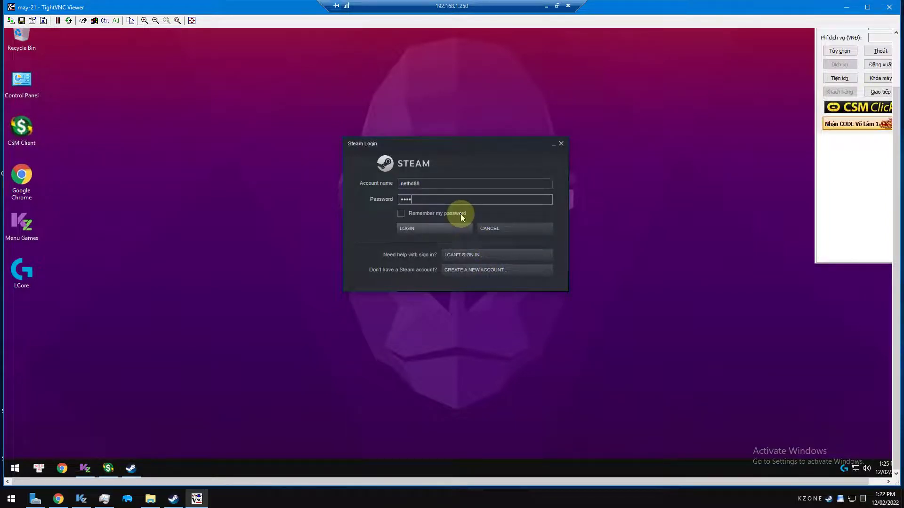
type("******")
key("Return")
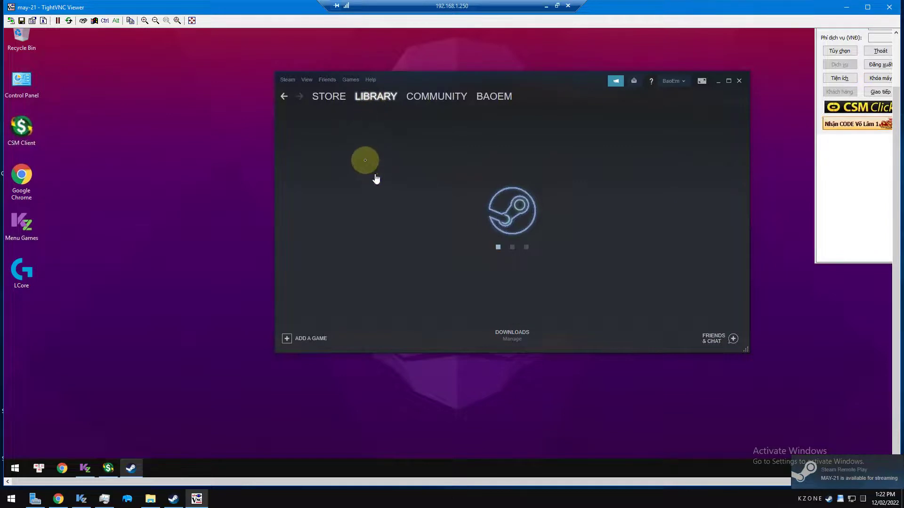
Search the Steam library for 'dota' and open the Dota Underlords page
left_click(332, 157)
type("dota")
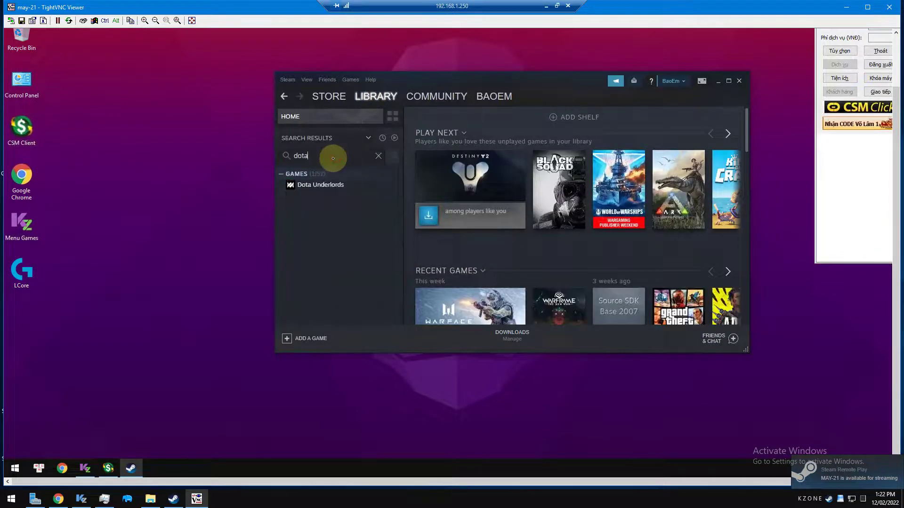
left_click(312, 185)
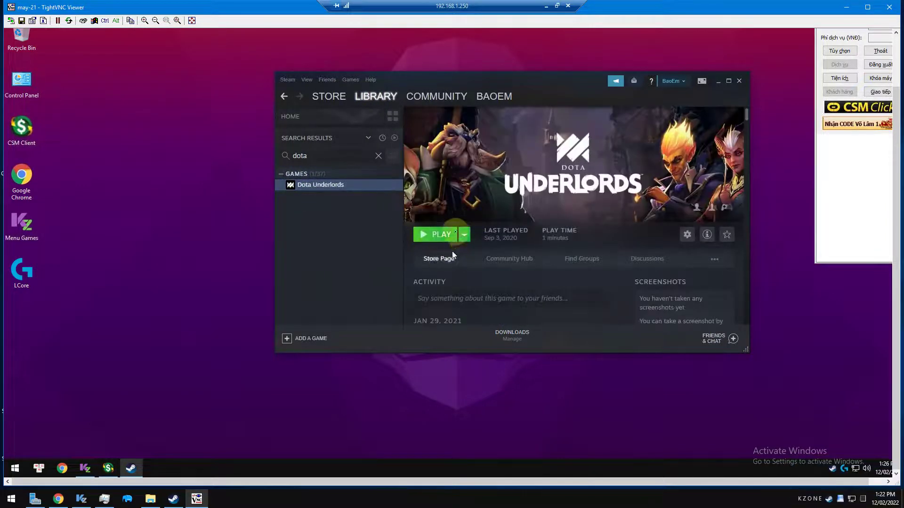
Open Dota Underlords' root folder from the KingZone menu to check its two files
left_click(84, 468)
right_click(541, 321)
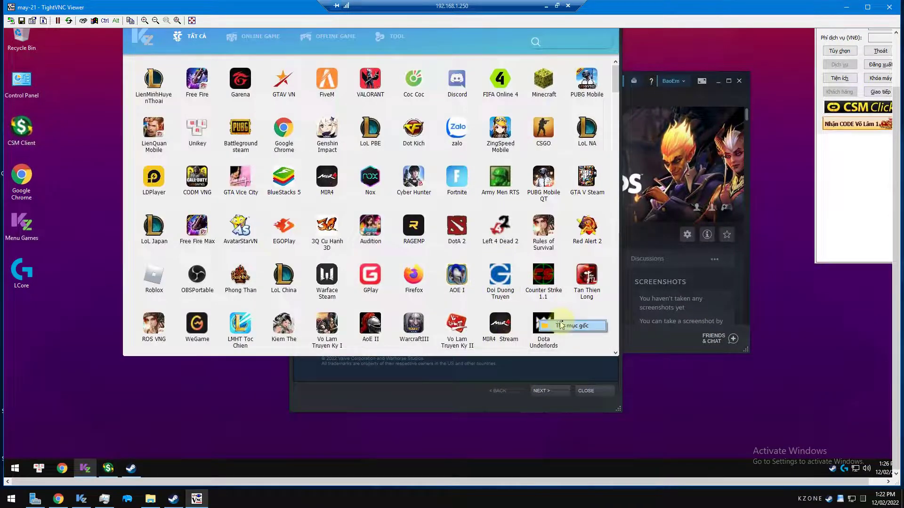
left_click(560, 325)
left_click_drag(452, 198, 596, 87)
left_click(545, 182)
left_click_drag(571, 56, 268, 140)
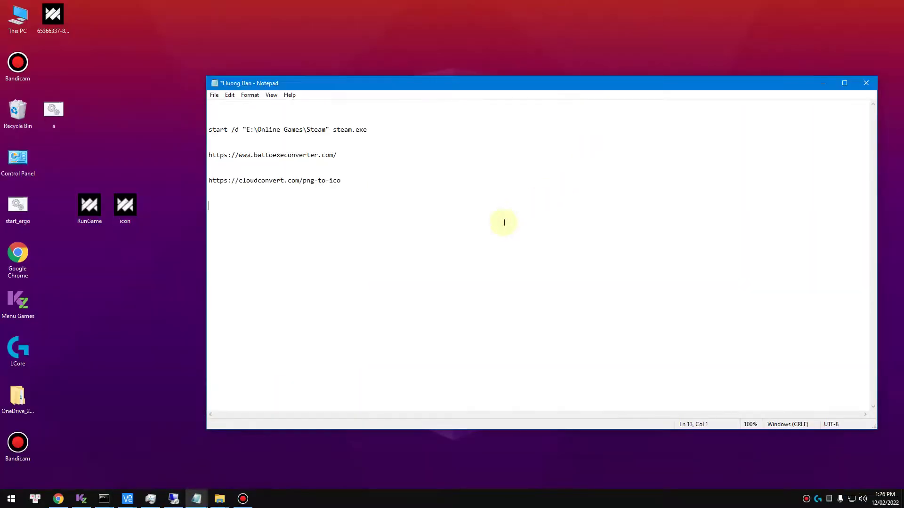